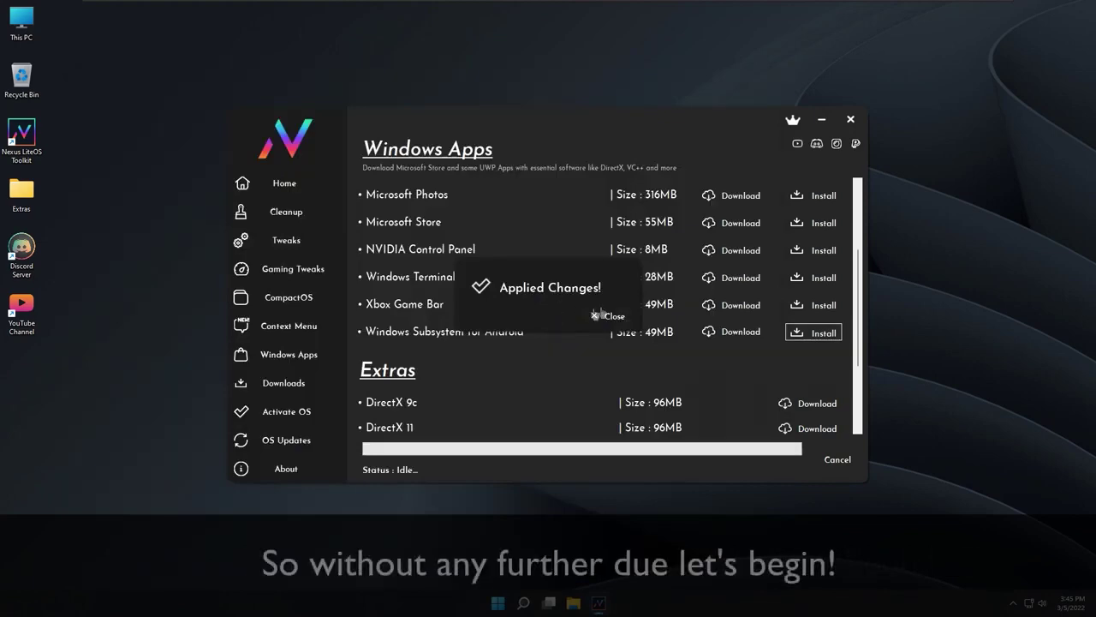
- Open the Windows Subsystem for Android settings window
{"action": "key", "text": "super"}
{"action": "left_click", "coordinate": [452, 447]}
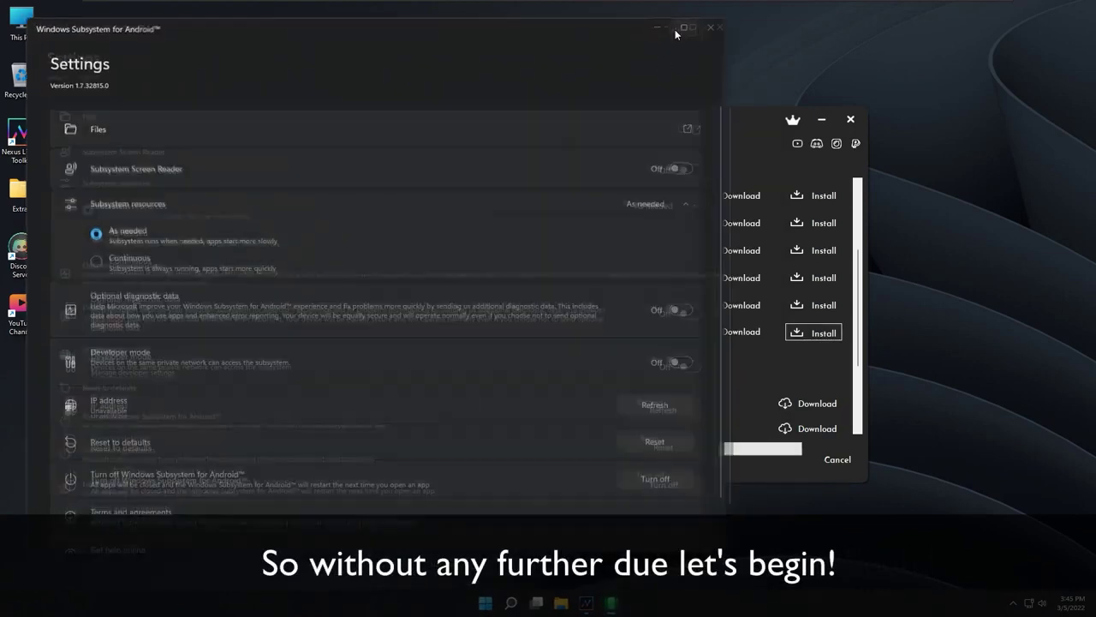
{"action": "left_click", "coordinate": [672, 28]}
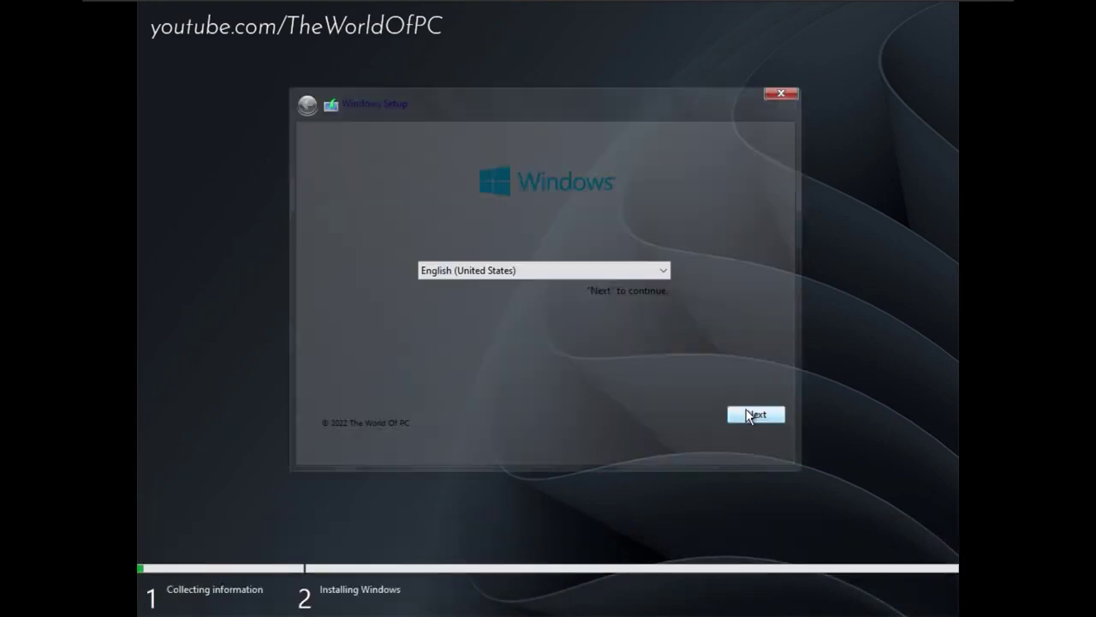
- Proceed through the Windows Setup pages with English (United States) as the language
{"action": "left_click", "coordinate": [749, 415]}
{"action": "left_click", "coordinate": [495, 216]}
{"action": "left_click", "coordinate": [490, 202]}
{"action": "left_click", "coordinate": [750, 442]}
{"action": "left_click", "coordinate": [751, 445]}
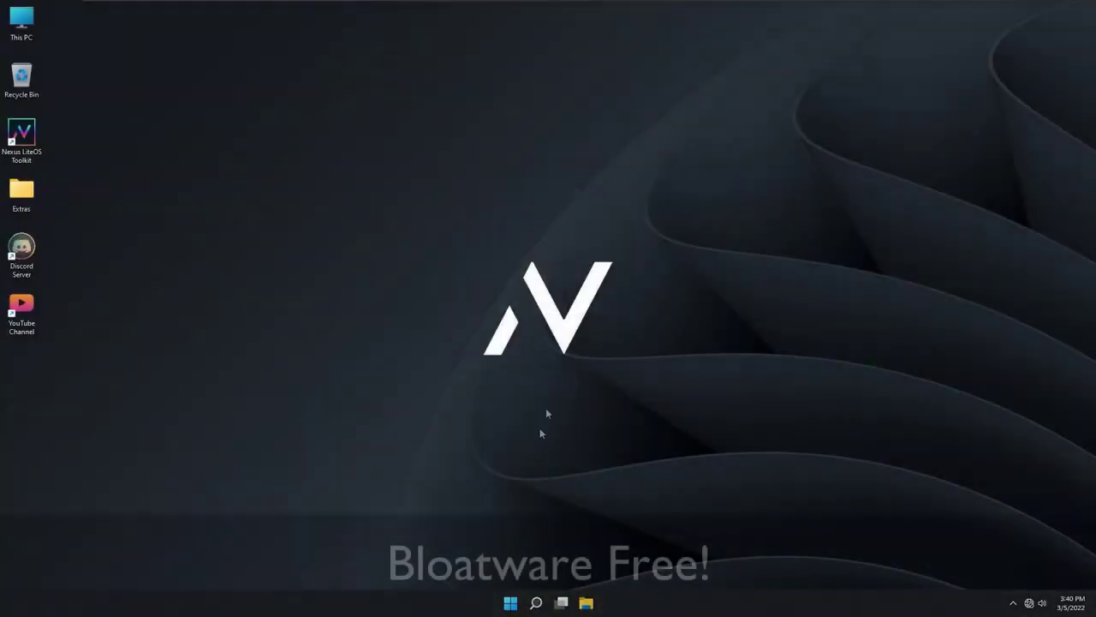
- View the full list of installed apps and check the used space in the properties of Local Disk (C:)
{"action": "left_click", "coordinate": [510, 602]}
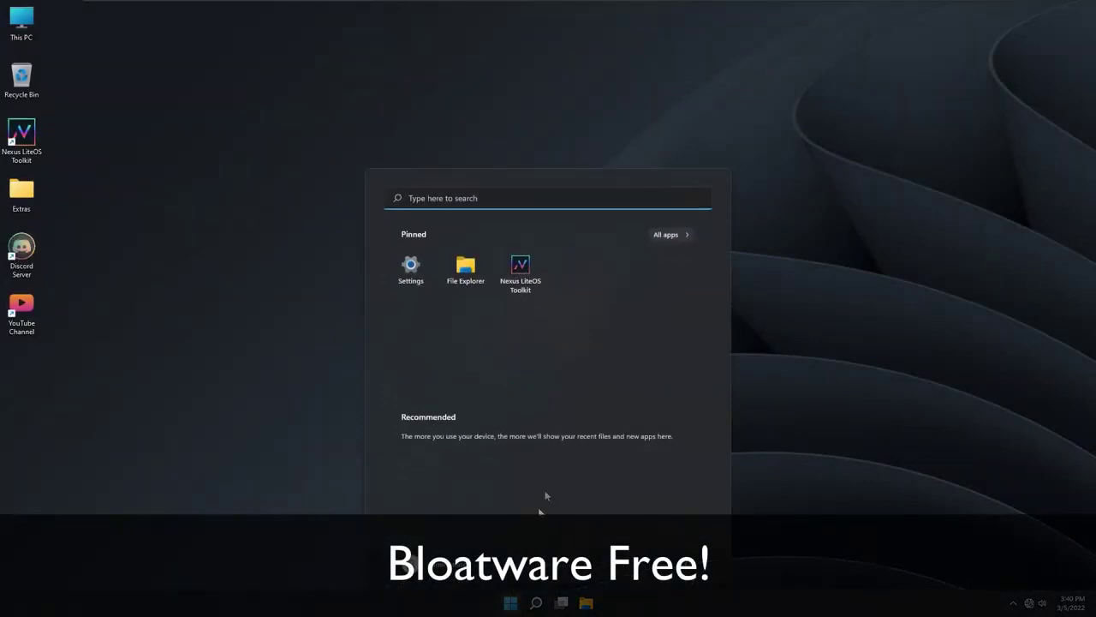
{"action": "left_click", "coordinate": [678, 235]}
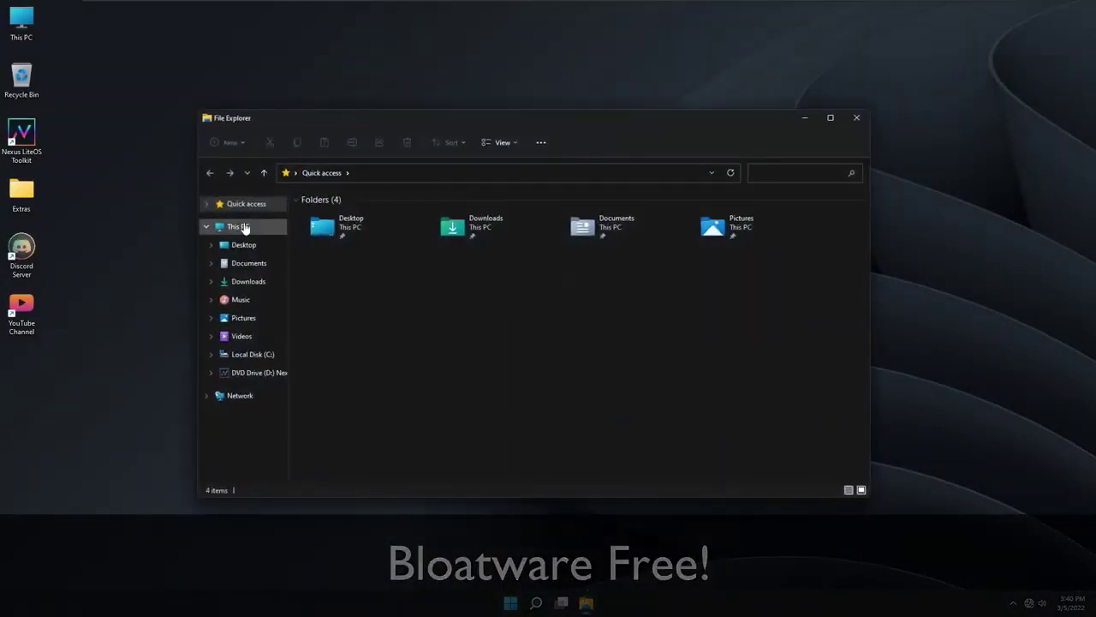
{"action": "left_click", "coordinate": [244, 227]}
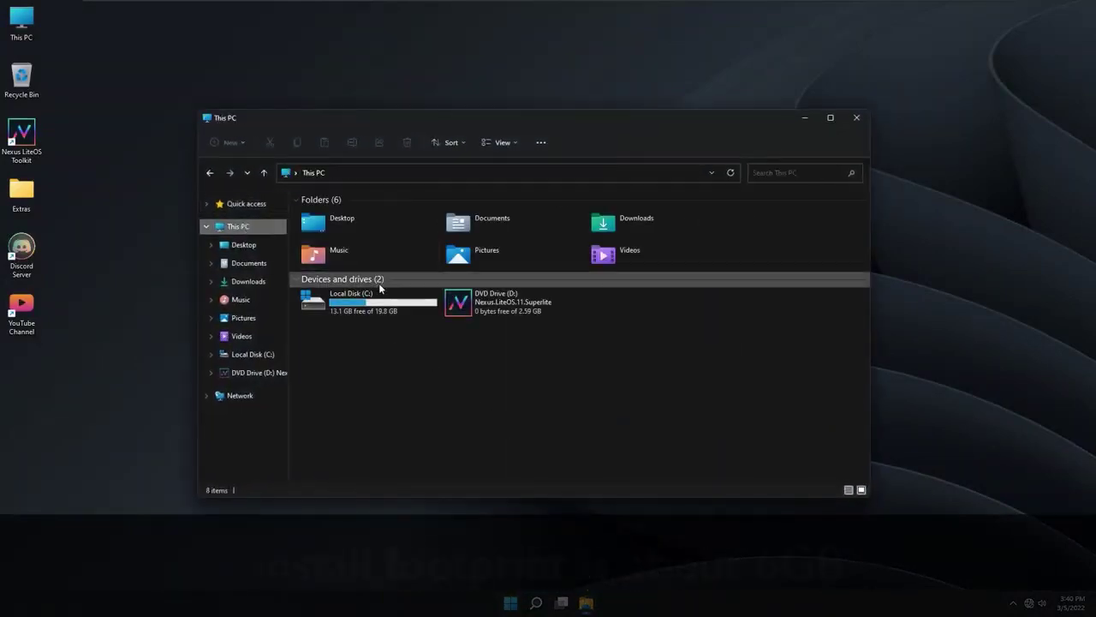
{"action": "right_click", "coordinate": [380, 300]}
{"action": "left_click", "coordinate": [422, 445]}
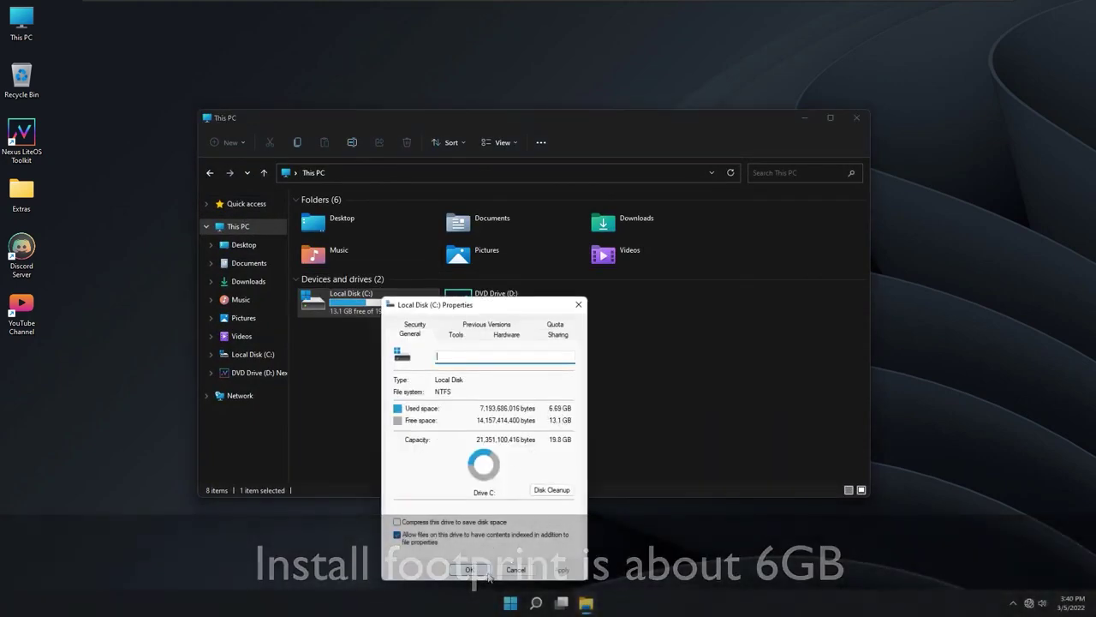
{"action": "key", "text": "Escape"}
- Inspect the PC's device and Windows specifications, including the OS build, and close the open windows
{"action": "right_click", "coordinate": [262, 228]}
{"action": "left_click", "coordinate": [296, 344]}
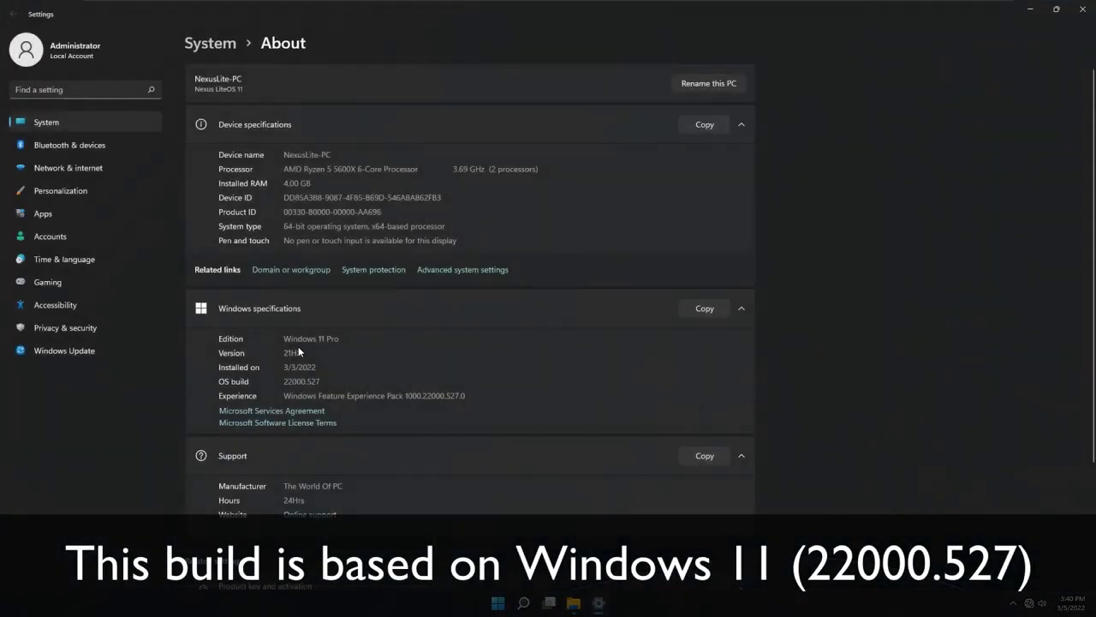
{"action": "left_click_drag", "start_coordinate": [322, 382], "coordinate": [268, 383]}
{"action": "scroll", "coordinate": [384, 379], "scroll_direction": "down", "scroll_amount": 4}
{"action": "scroll", "coordinate": [384, 380], "scroll_direction": "up", "scroll_amount": 4}
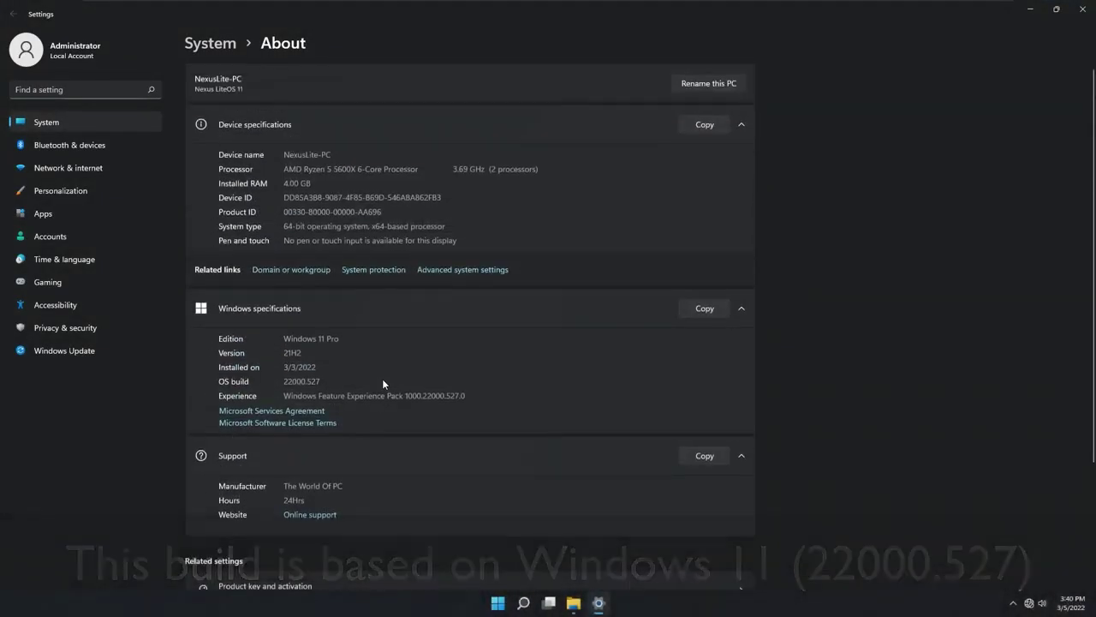
{"action": "left_click", "coordinate": [1082, 9]}
{"action": "left_click", "coordinate": [857, 120]}
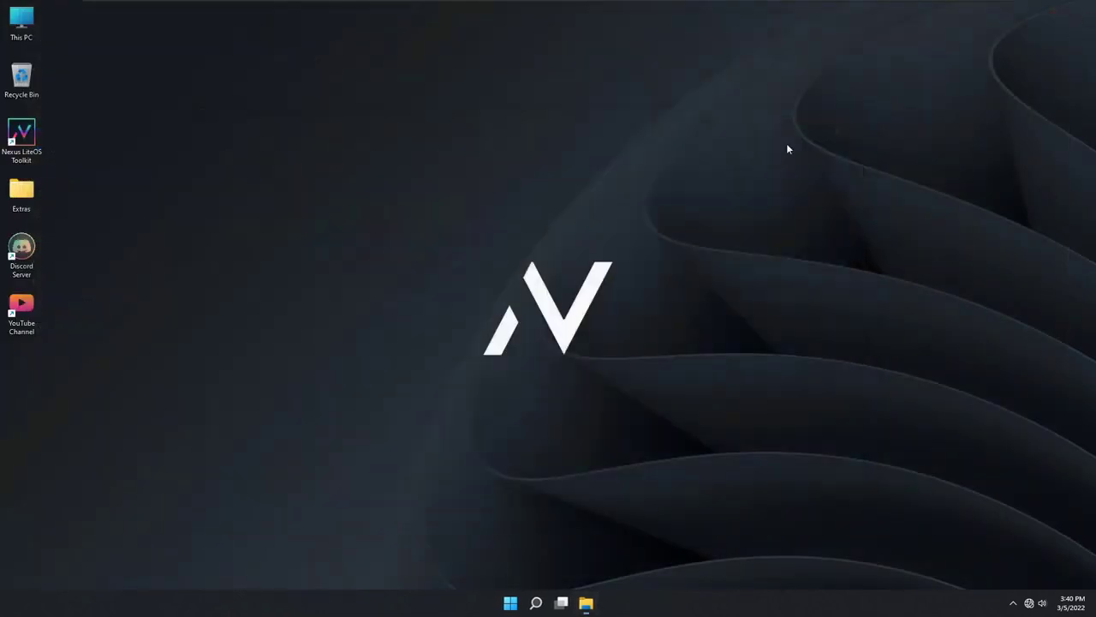
- Look through the Driver Booster Portable and SDI_R2111 folders inside the desktop's Extras folder, and close it
{"action": "double_click", "coordinate": [33, 204]}
{"action": "double_click", "coordinate": [316, 218]}
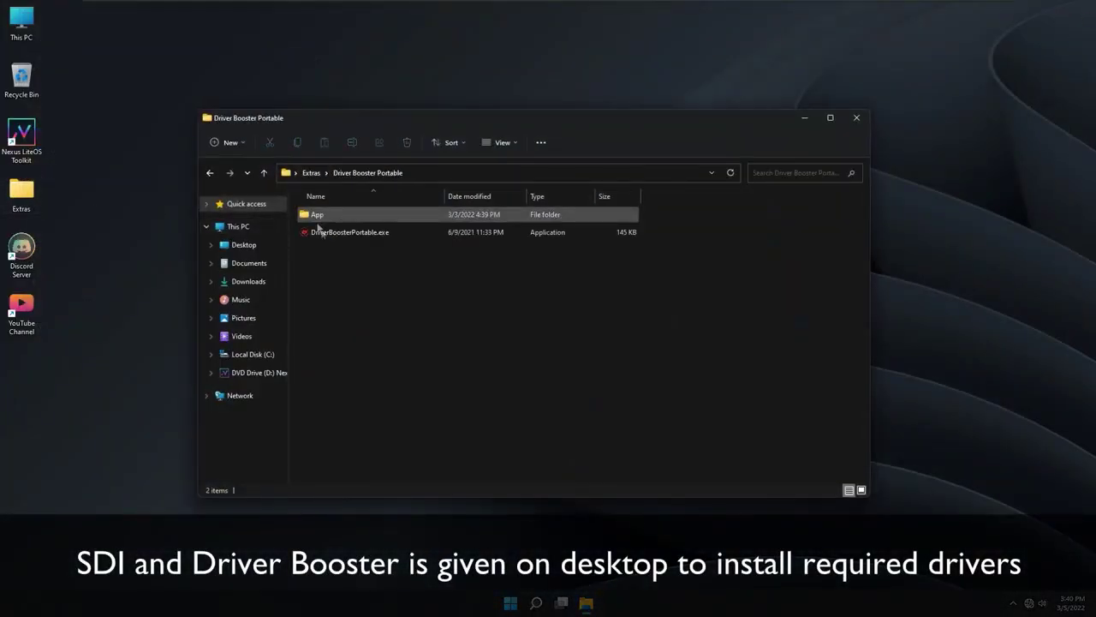
{"action": "left_click", "coordinate": [265, 173]}
{"action": "double_click", "coordinate": [330, 231]}
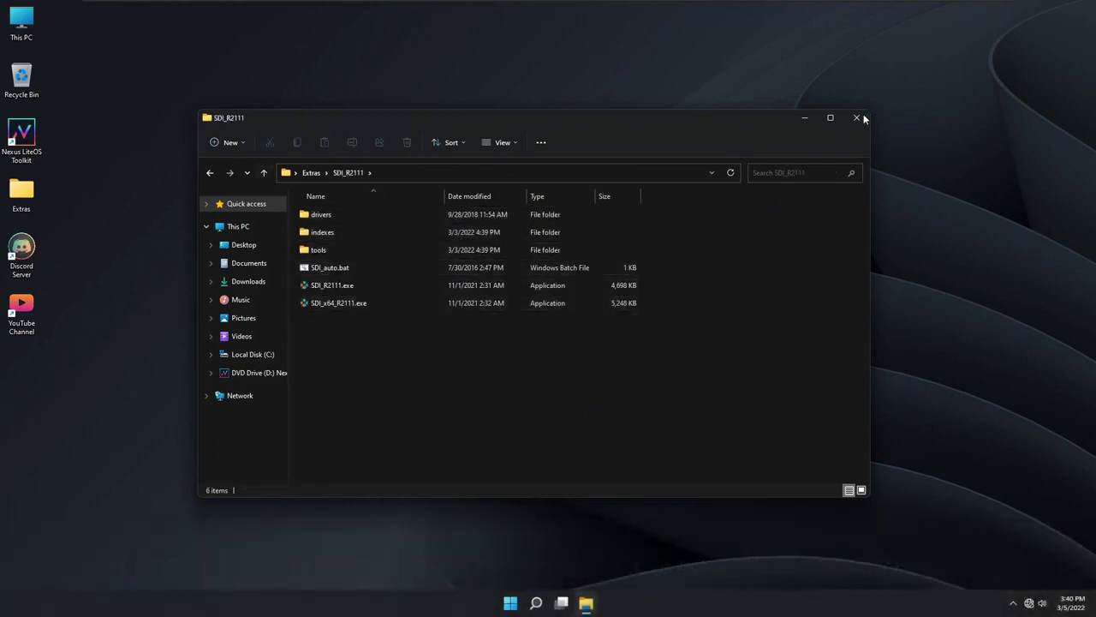
{"action": "left_click", "coordinate": [866, 117]}
- Open Nexus LiteOS Toolkit and review its Cleanup, Tweaks and Gaming Tweaks options
{"action": "double_click", "coordinate": [21, 135]}
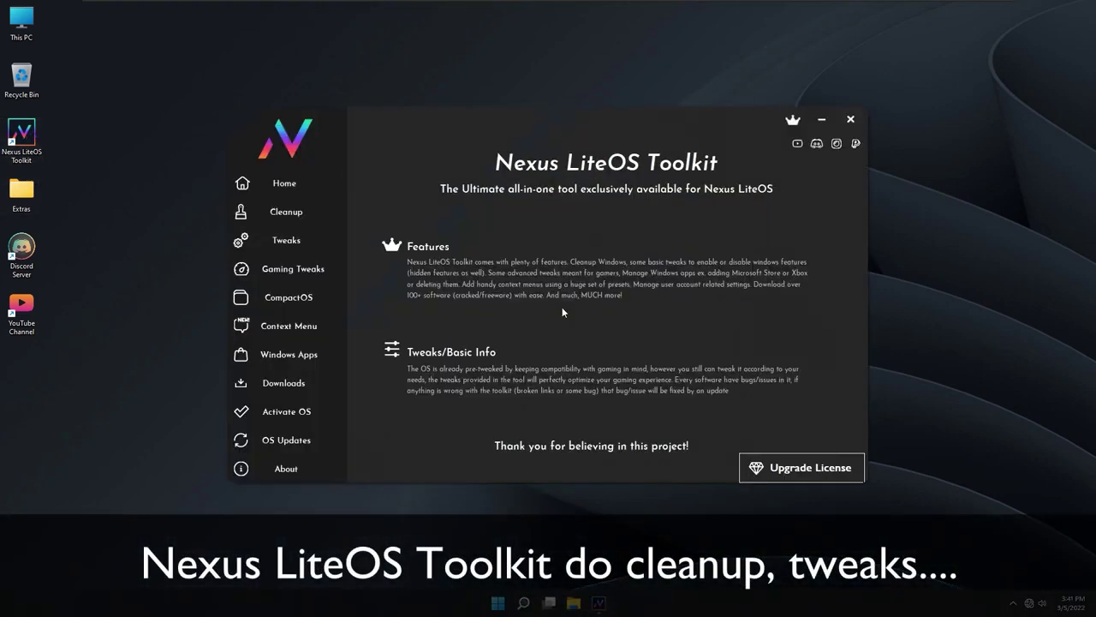
{"action": "left_click", "coordinate": [300, 212]}
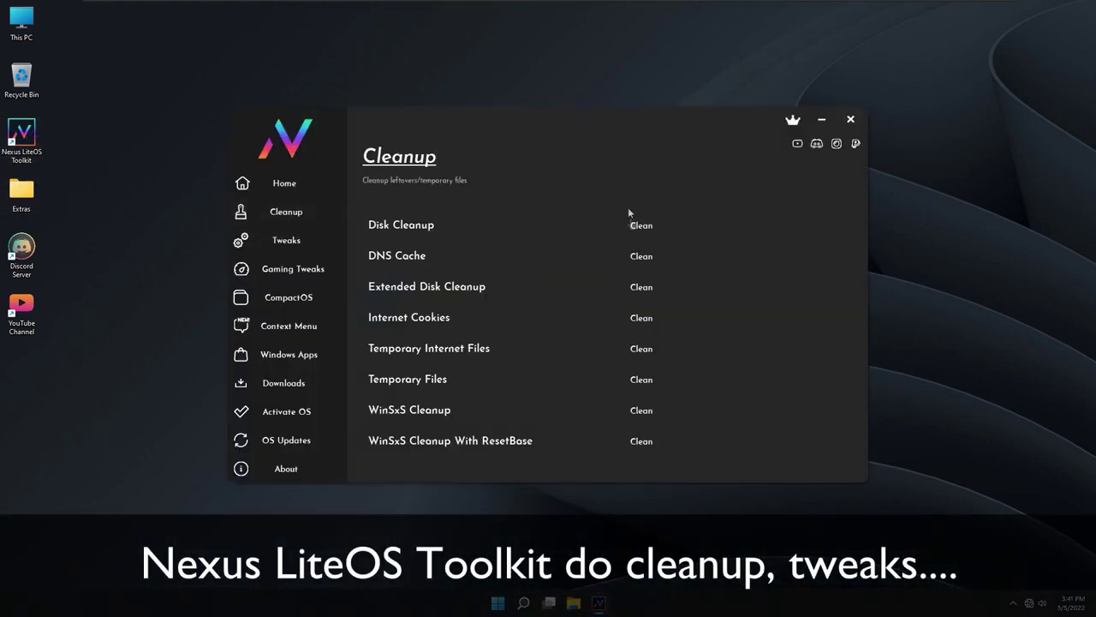
{"action": "left_click", "coordinate": [296, 239]}
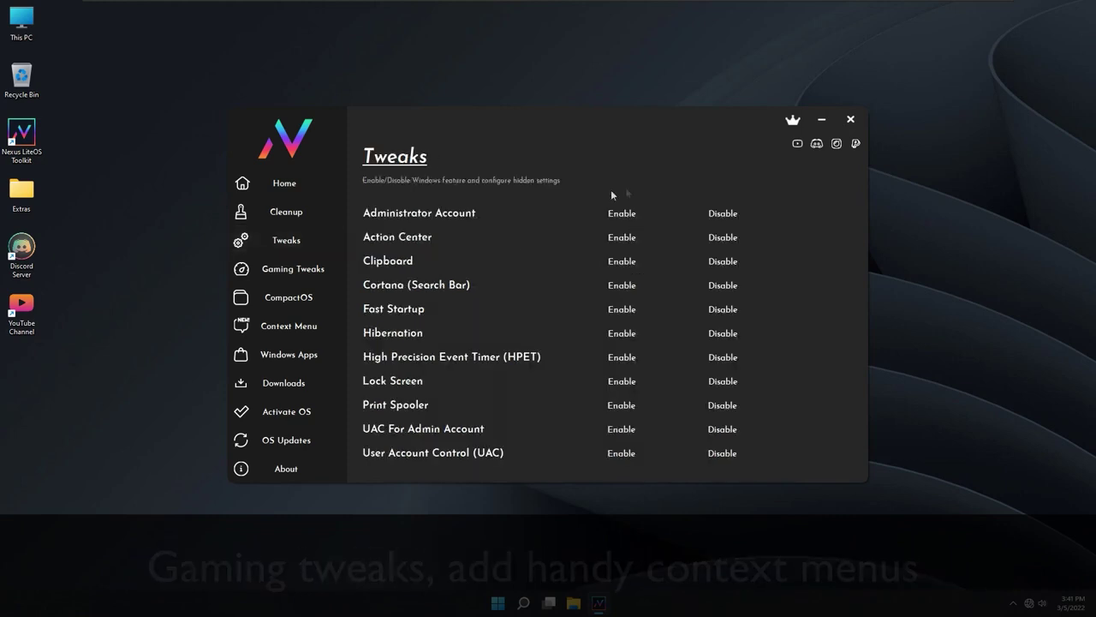
{"action": "left_click", "coordinate": [318, 280]}
{"action": "scroll", "coordinate": [540, 282], "scroll_direction": "down", "scroll_amount": 3}
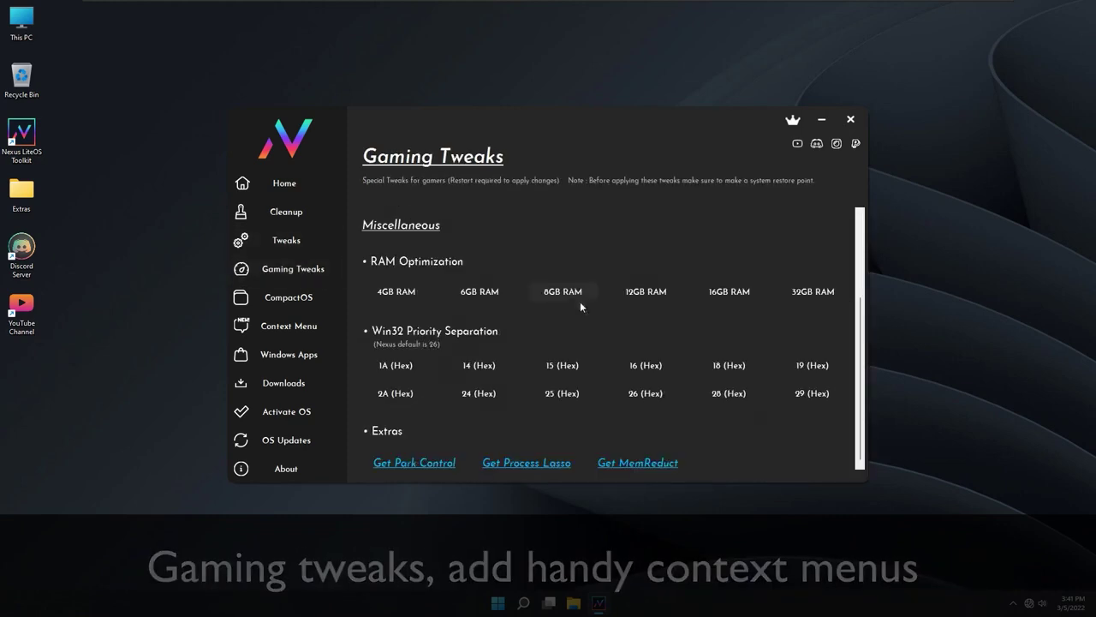
{"action": "scroll", "coordinate": [583, 317], "scroll_direction": "up", "scroll_amount": 3}
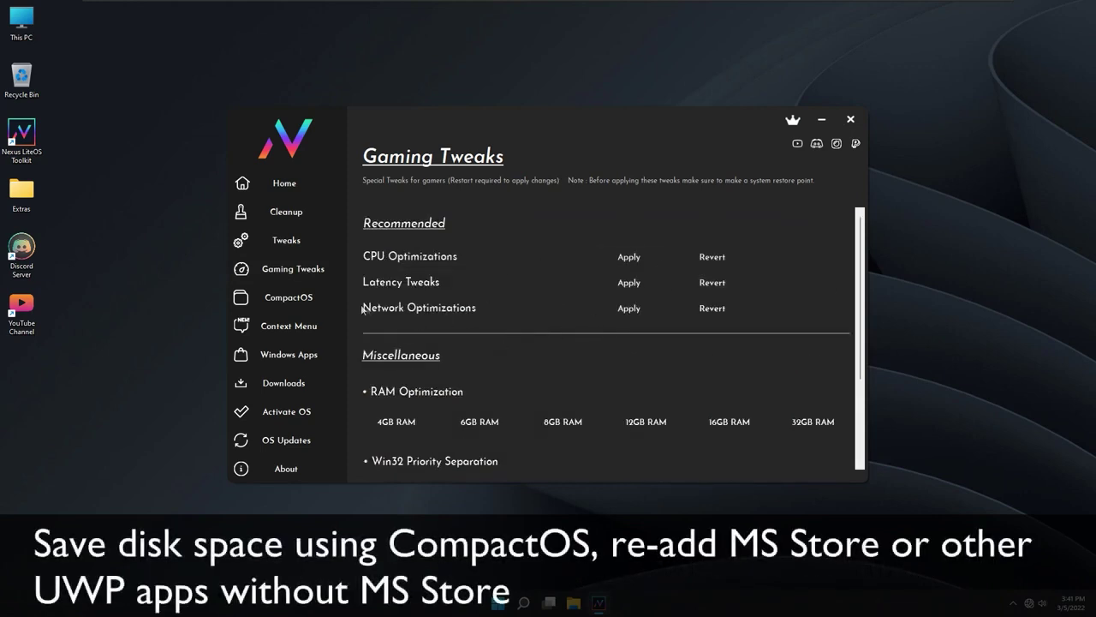
- Review the toolkit's CompactOS and Context Menu options and its full list of Windows Apps
{"action": "left_click", "coordinate": [326, 300]}
{"action": "left_click", "coordinate": [324, 333]}
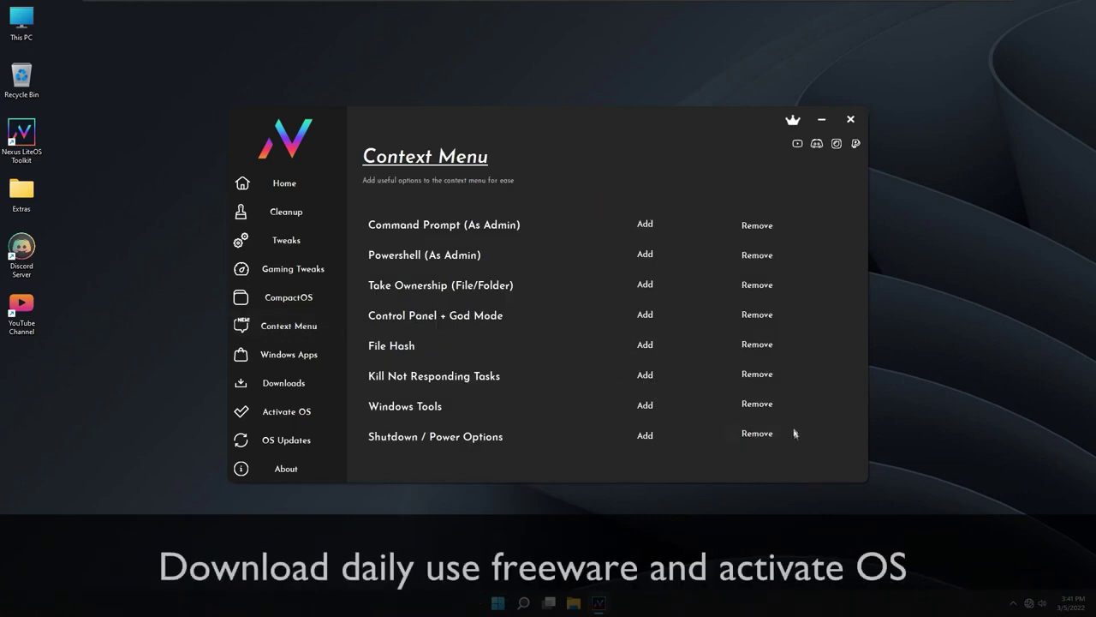
{"action": "left_click", "coordinate": [337, 359]}
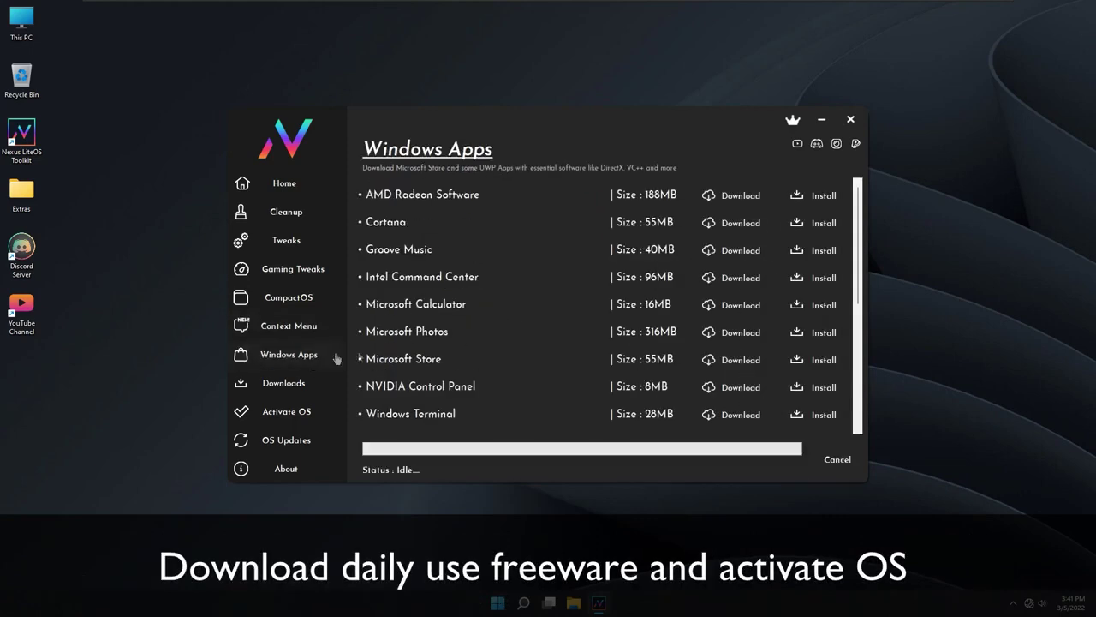
{"action": "scroll", "coordinate": [599, 334], "scroll_direction": "down", "scroll_amount": 5}
{"action": "scroll", "coordinate": [600, 334], "scroll_direction": "up", "scroll_amount": 5}
- Browse the toolkit's catalogue of software downloads and view its OS activation options
{"action": "left_click", "coordinate": [324, 384]}
{"action": "scroll", "coordinate": [593, 328], "scroll_direction": "down", "scroll_amount": 10}
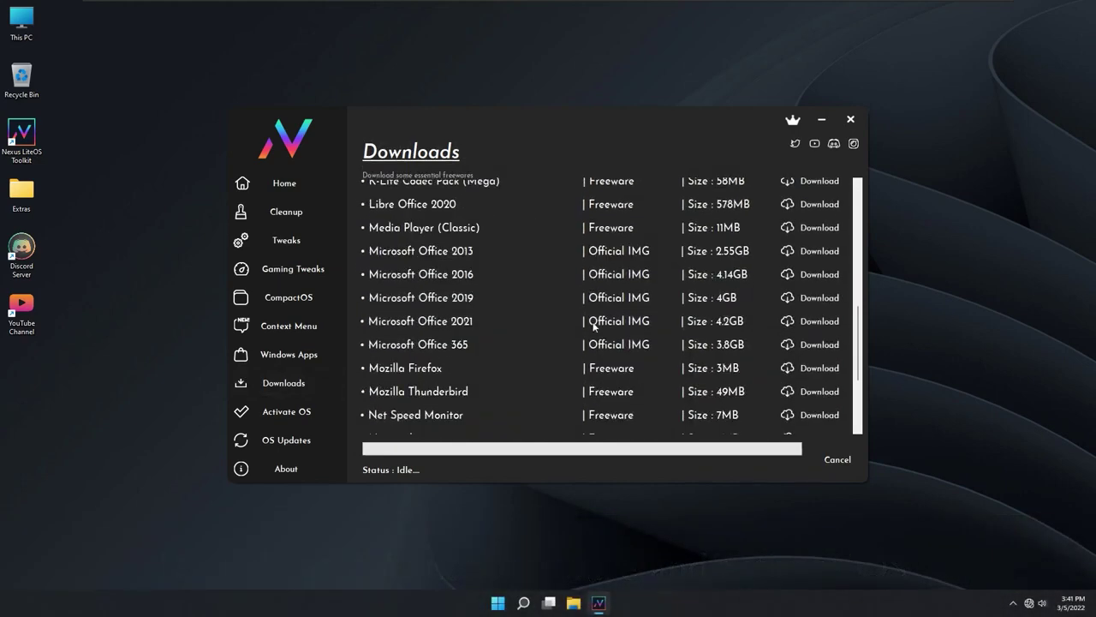
{"action": "scroll", "coordinate": [592, 327], "scroll_direction": "up", "scroll_amount": 10}
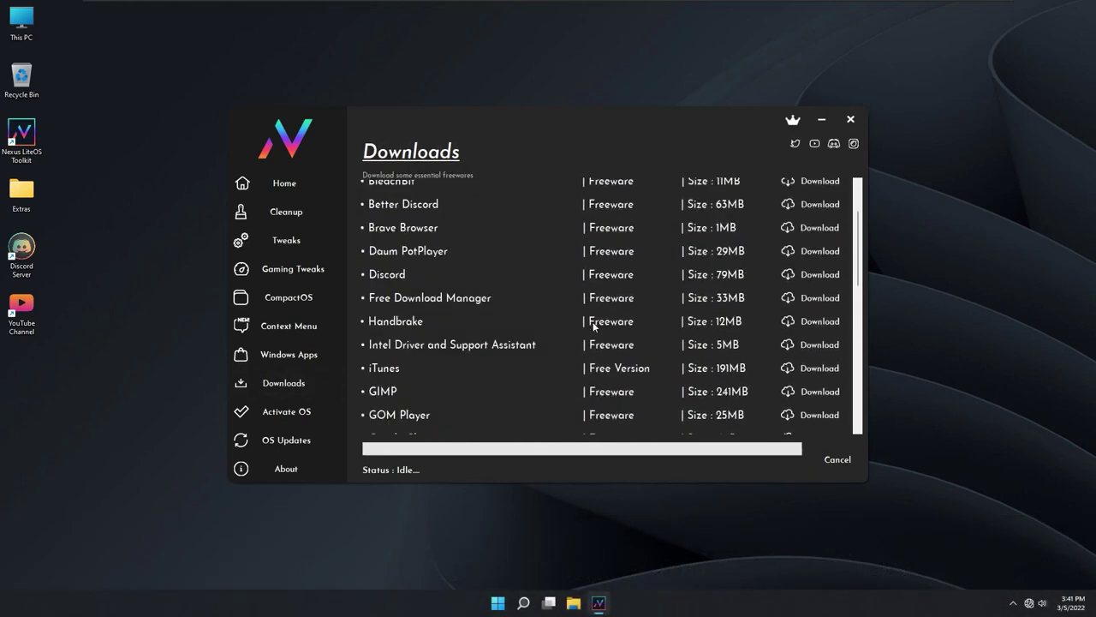
{"action": "left_click", "coordinate": [285, 413]}
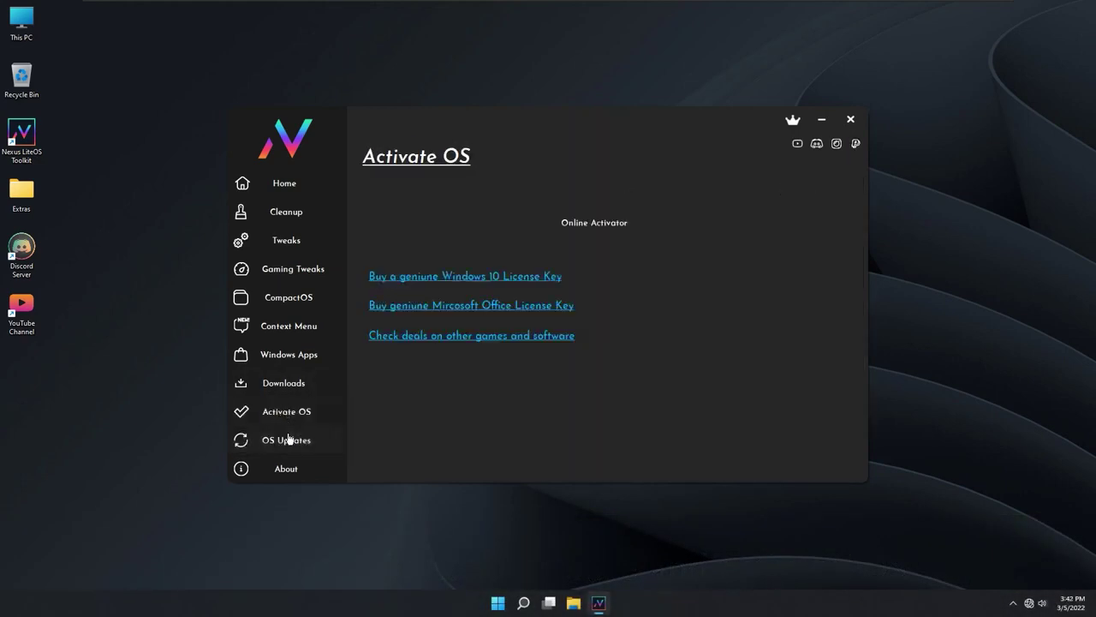
- Check the Windows Update status through the toolkit's OS Updates option, and close Settings and the toolkit
{"action": "left_click", "coordinate": [289, 438]}
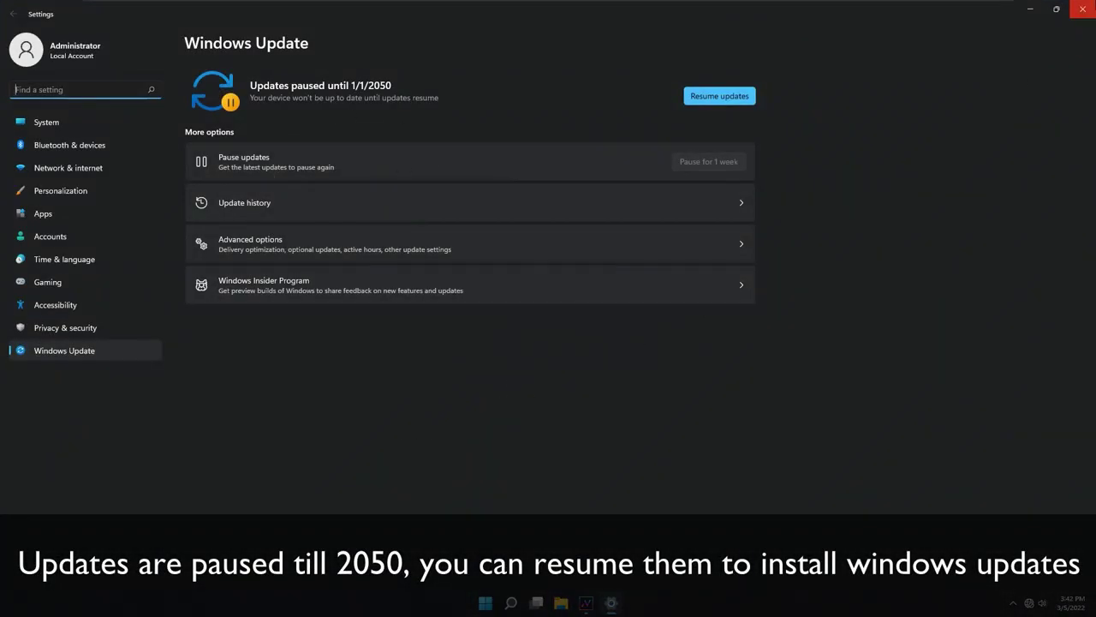
{"action": "left_click", "coordinate": [1083, 9]}
{"action": "left_click", "coordinate": [849, 121]}
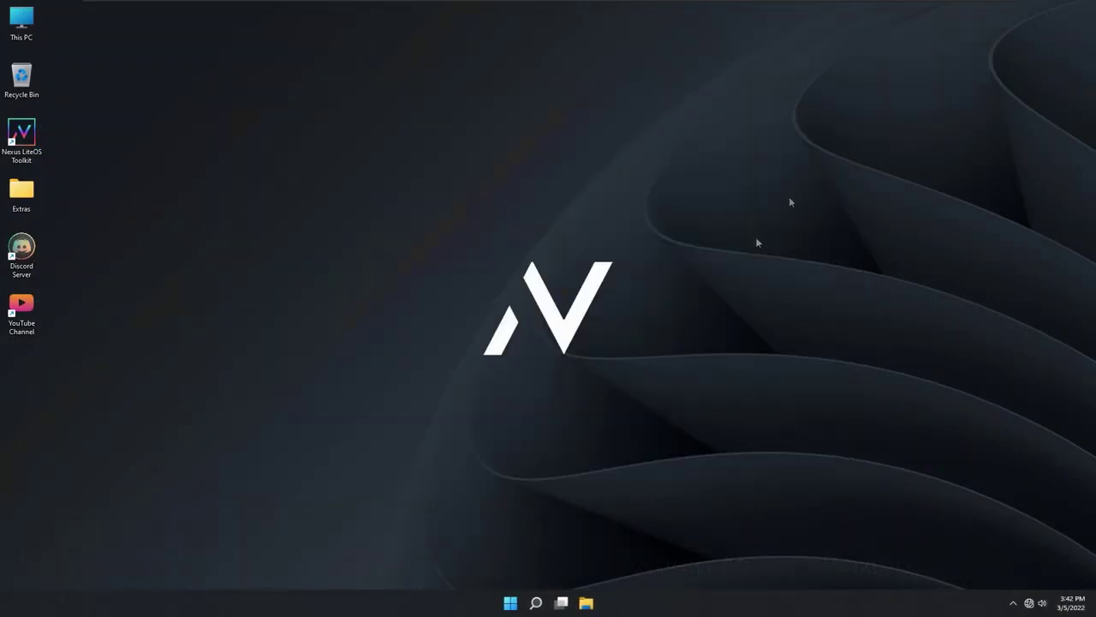
- Turn on Developer Mode in the Windows privacy and security settings for developers, and close Settings
{"action": "key", "text": "super"}
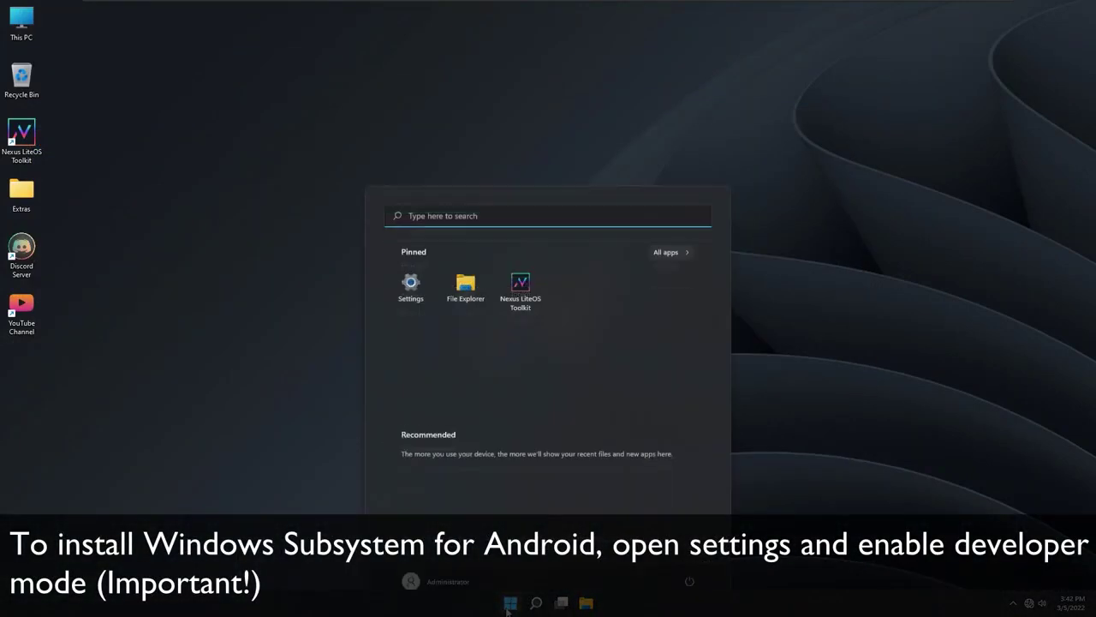
{"action": "left_click", "coordinate": [411, 266]}
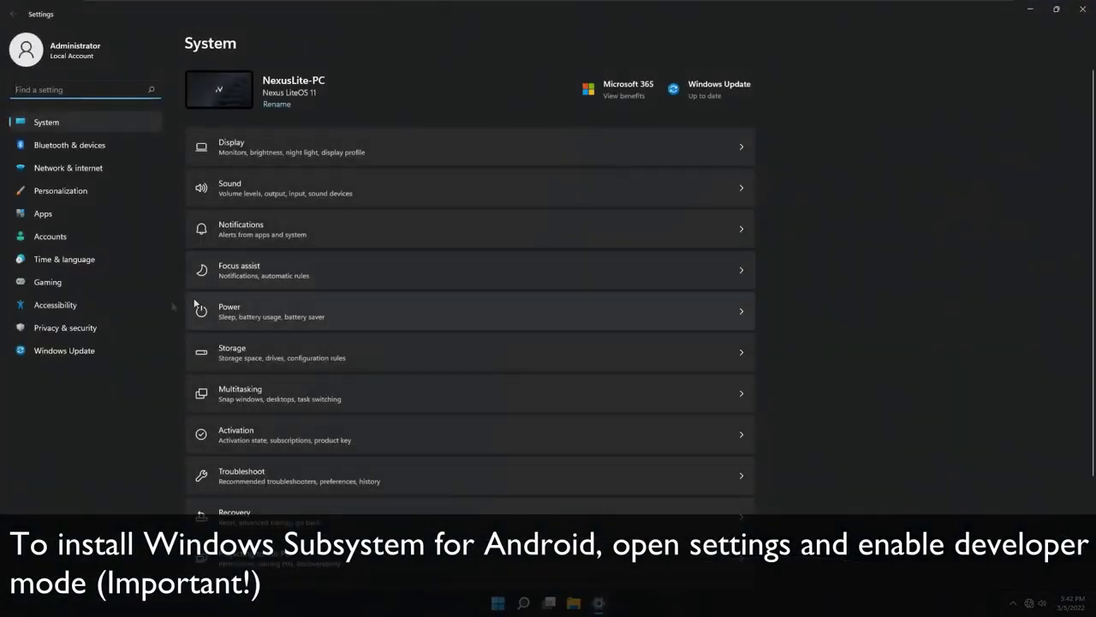
{"action": "left_click", "coordinate": [100, 326]}
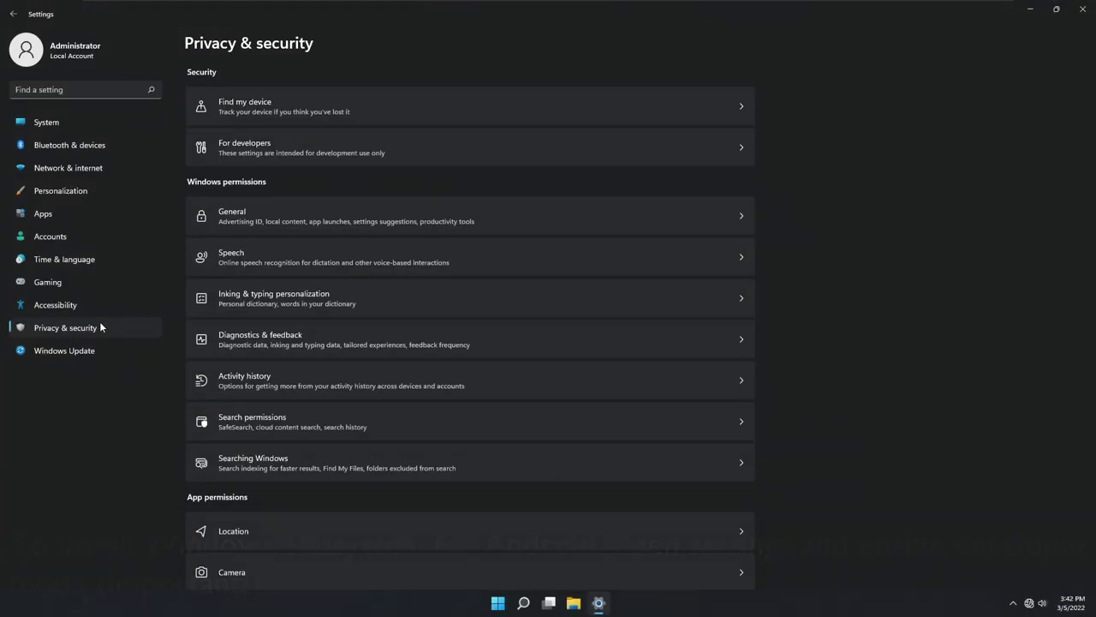
{"action": "left_click", "coordinate": [289, 140]}
{"action": "left_click", "coordinate": [201, 169]}
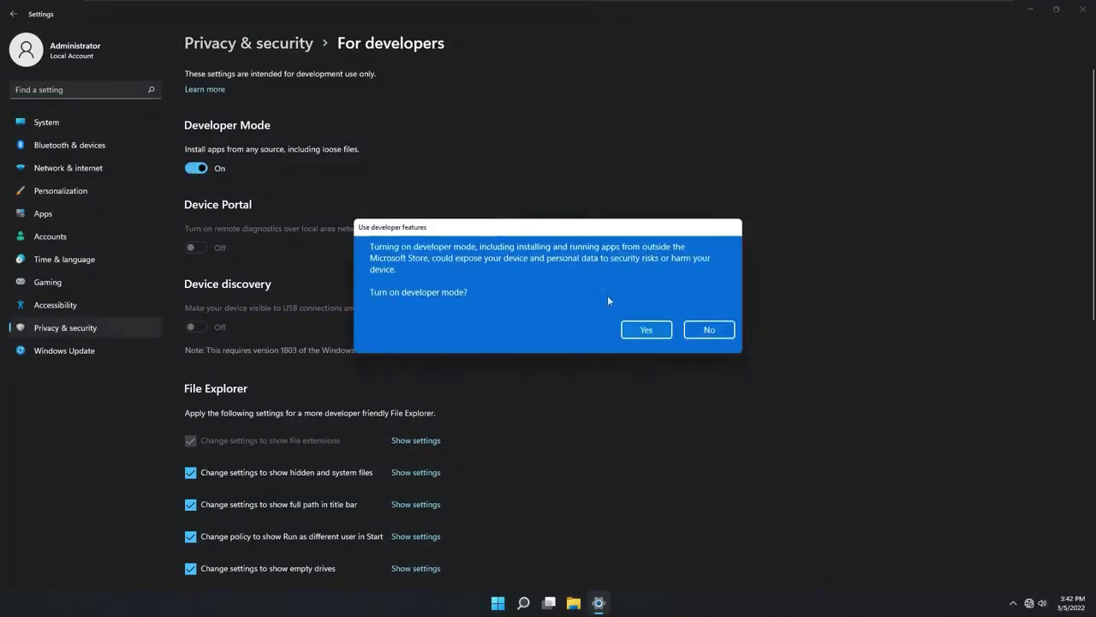
{"action": "left_click", "coordinate": [644, 332]}
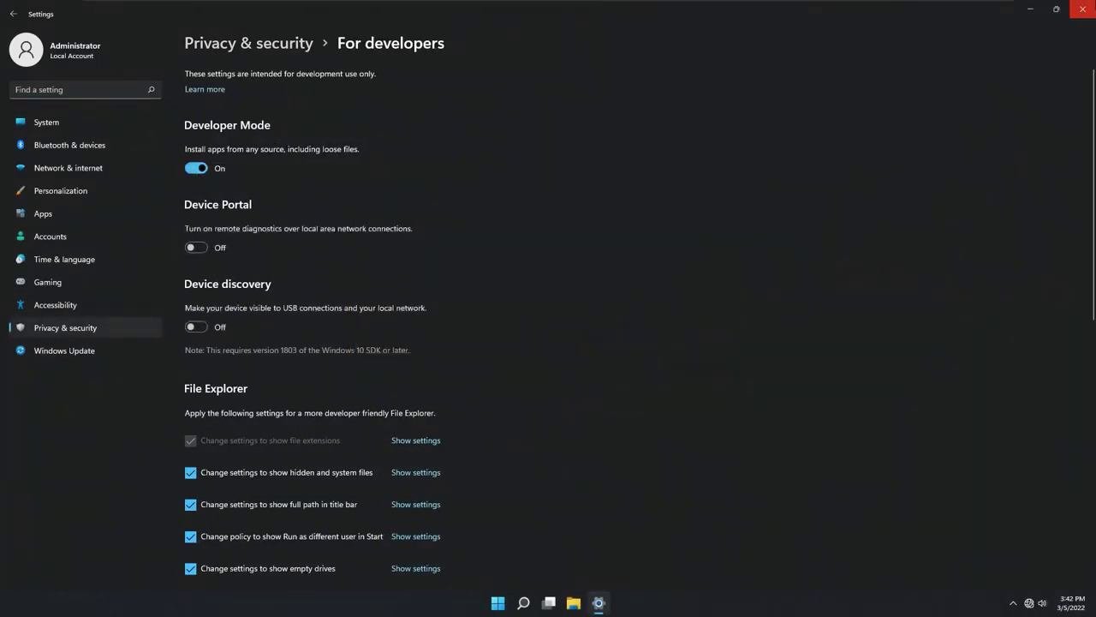
{"action": "left_click", "coordinate": [1083, 19]}
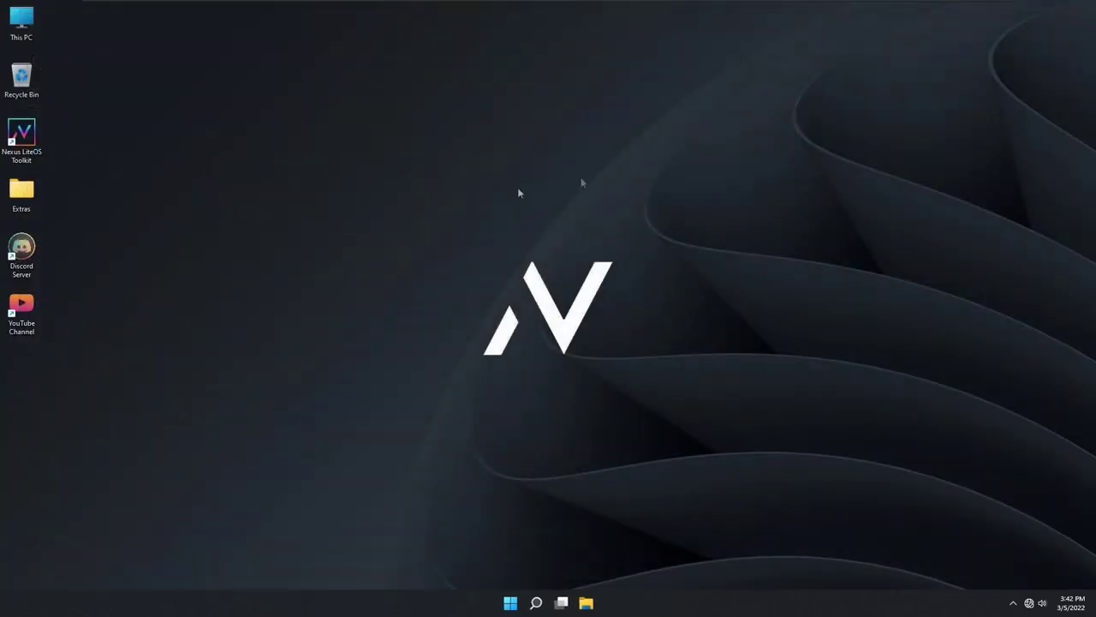
- Download Windows Subsystem for Android through Nexus LiteOS Toolkit and install it, extracting the archive to C:\
{"action": "double_click", "coordinate": [25, 144]}
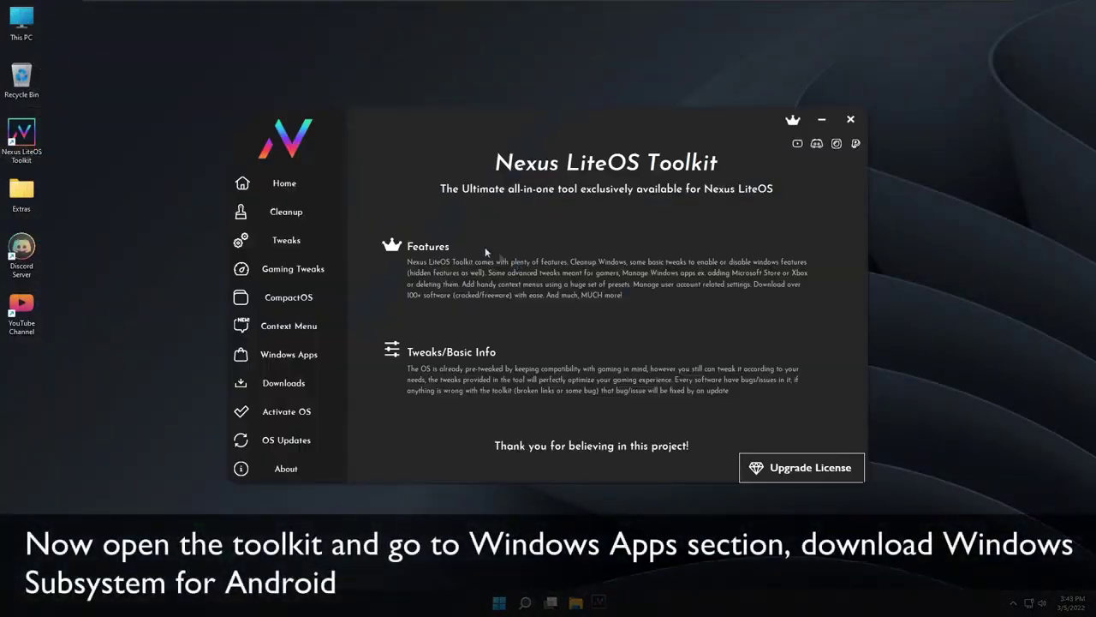
{"action": "left_click", "coordinate": [315, 360]}
{"action": "scroll", "coordinate": [561, 321], "scroll_direction": "down", "scroll_amount": 3}
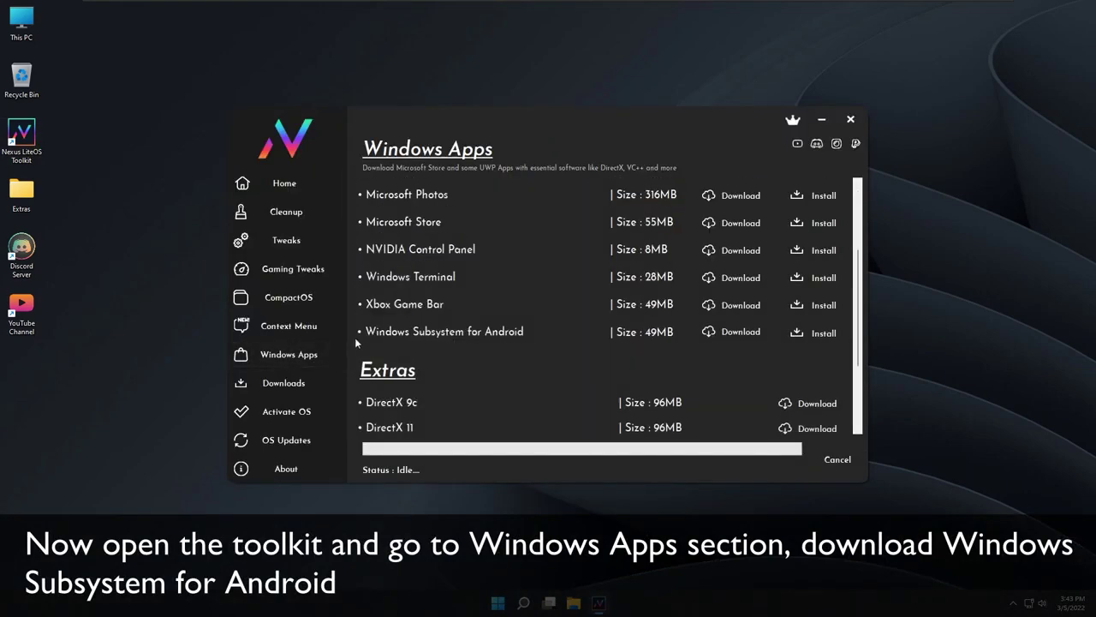
{"action": "left_click", "coordinate": [745, 336]}
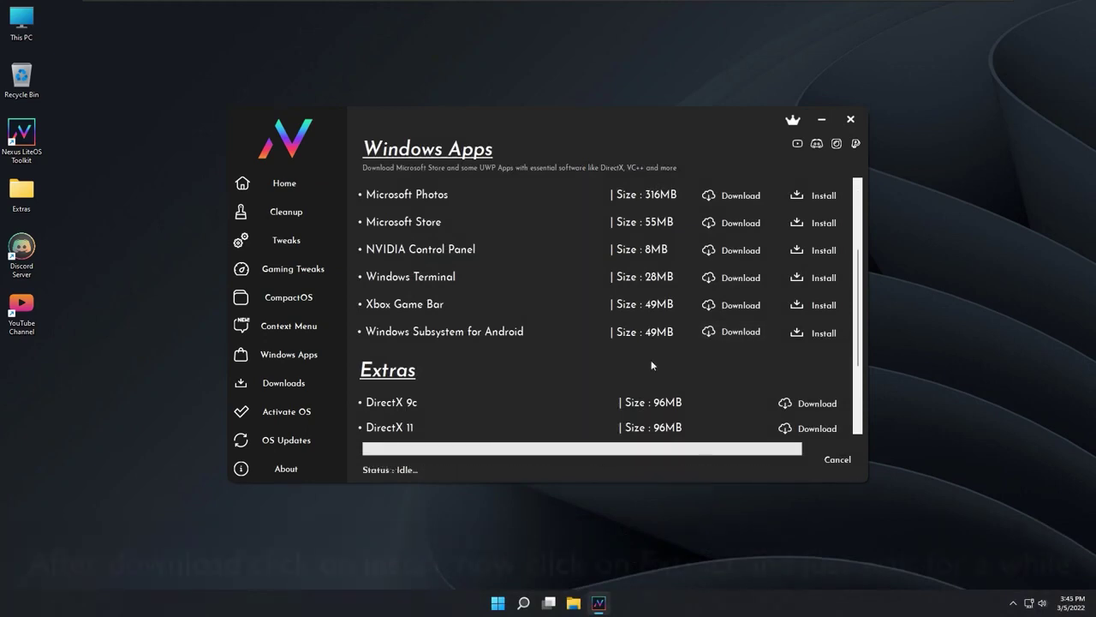
{"action": "left_click", "coordinate": [828, 341]}
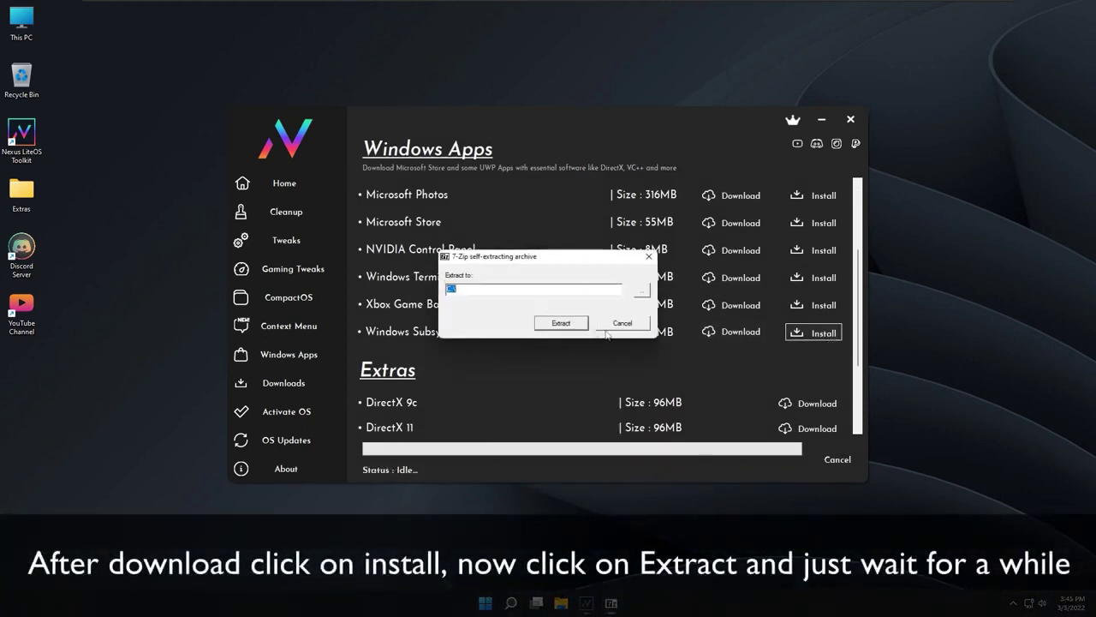
{"action": "left_click", "coordinate": [558, 322]}
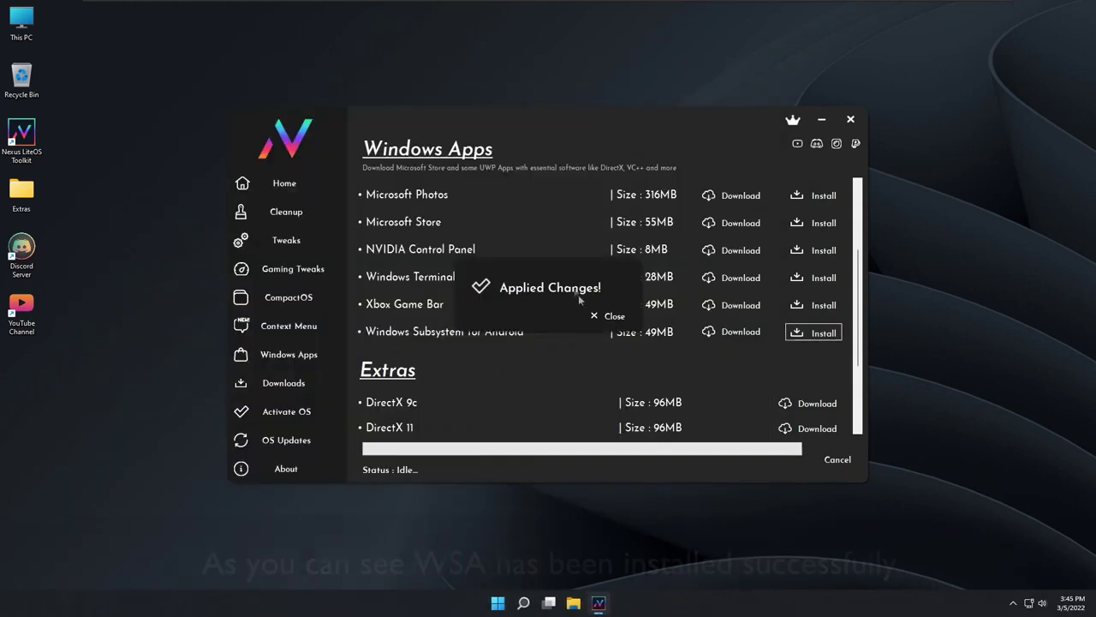
- Dismiss the toolkit's confirmation, view the Windows Subsystem for Android settings maximized, and close both the settings and the toolkit
{"action": "left_click", "coordinate": [610, 315]}
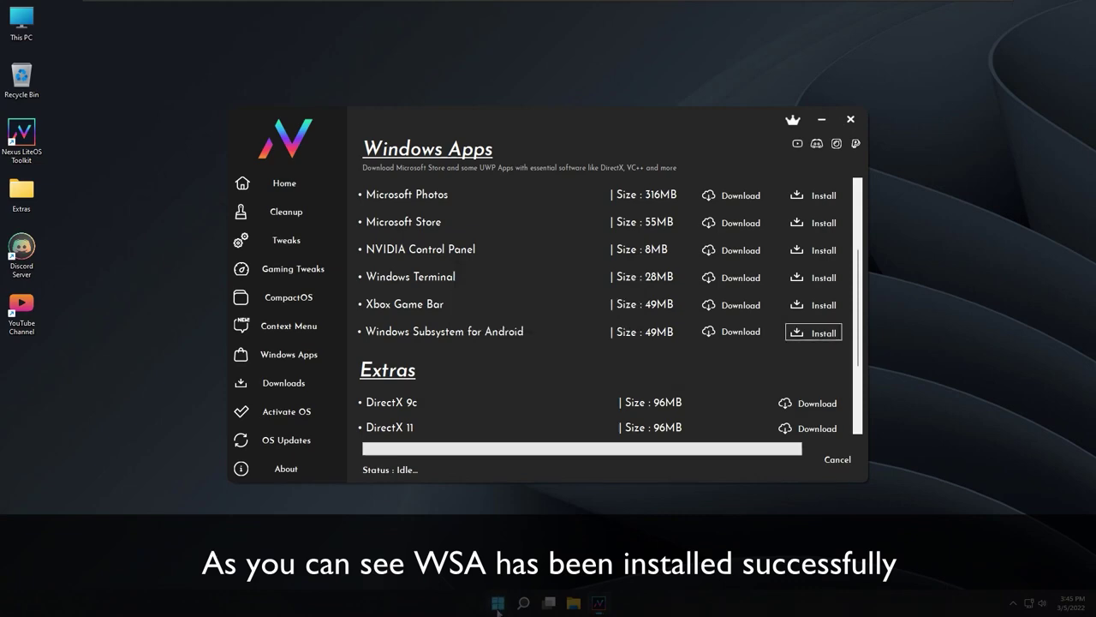
{"action": "left_click", "coordinate": [498, 603]}
{"action": "left_click", "coordinate": [452, 451]}
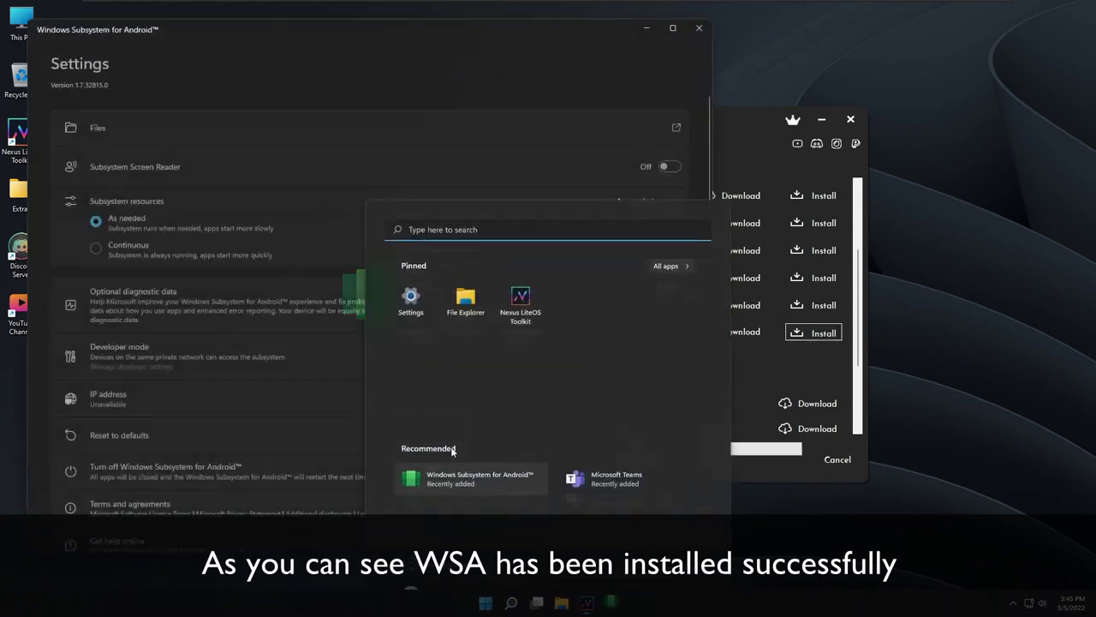
{"action": "left_click", "coordinate": [673, 29]}
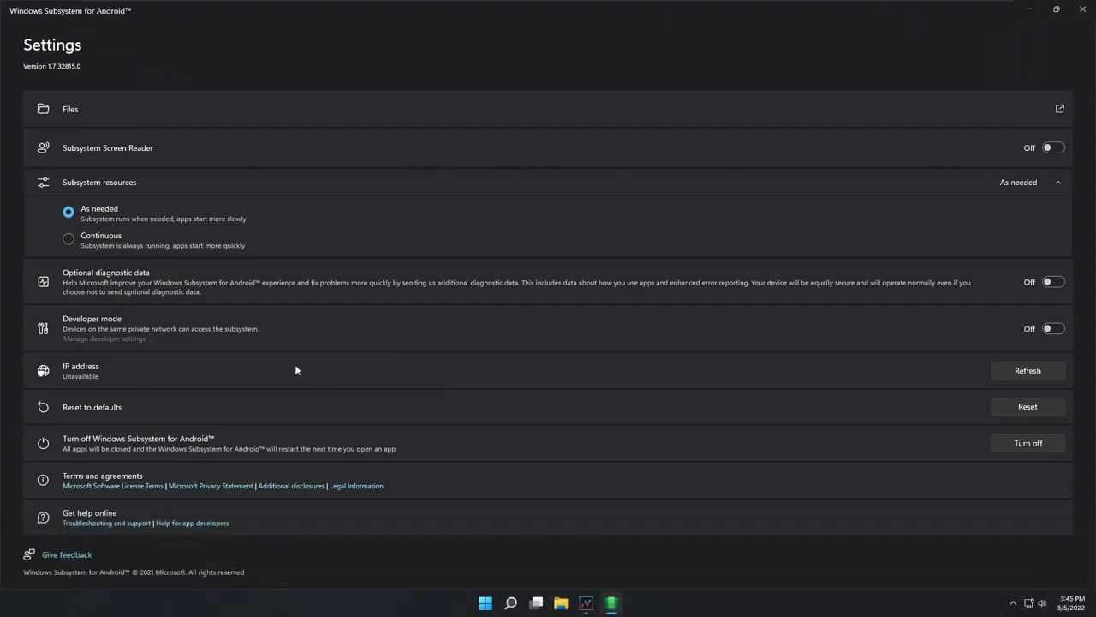
{"action": "left_click", "coordinate": [1083, 9]}
{"action": "left_click", "coordinate": [847, 120]}
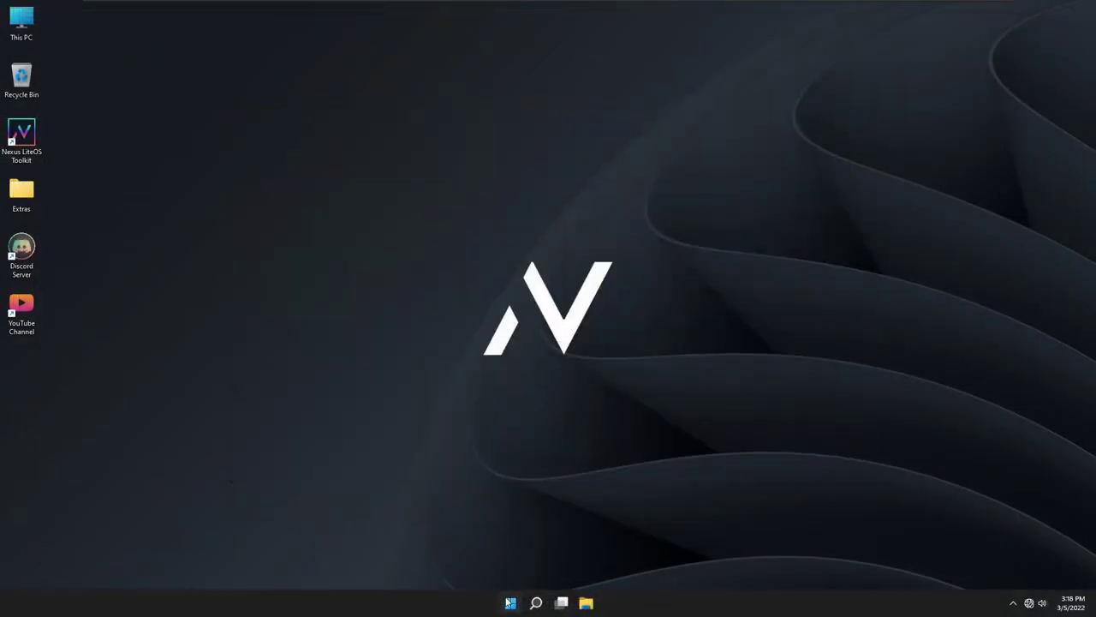
- Check the running processes, CPU and memory usage in Task Manager on the 4 GB and 8 GB RAM systems
{"action": "right_click", "coordinate": [510, 603]}
{"action": "left_click", "coordinate": [510, 464]}
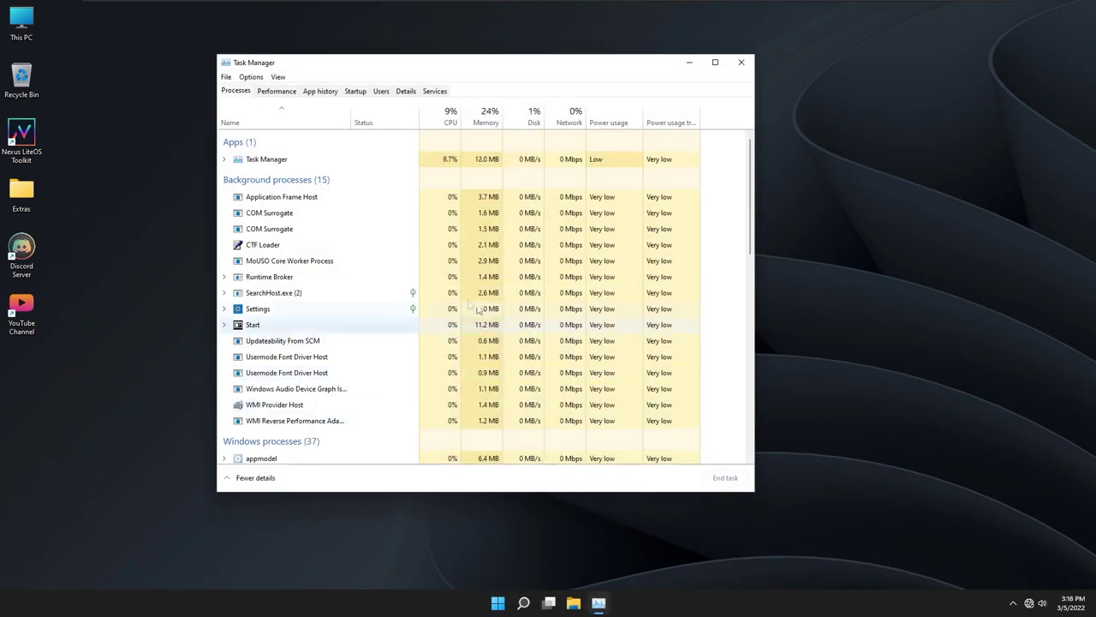
{"action": "left_click", "coordinate": [267, 92]}
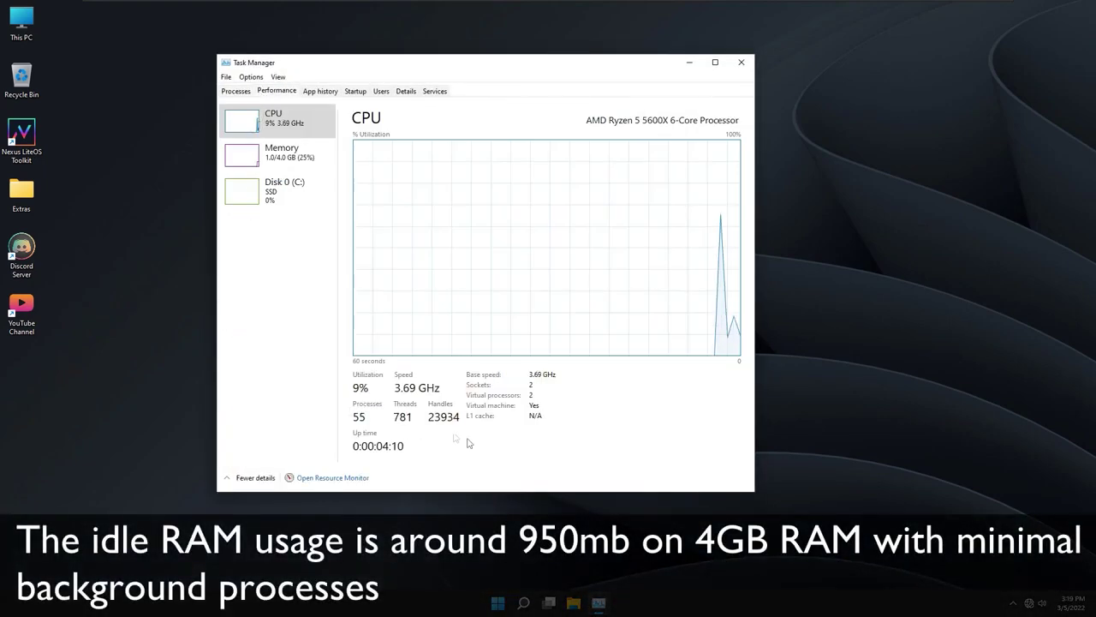
{"action": "left_click", "coordinate": [308, 154]}
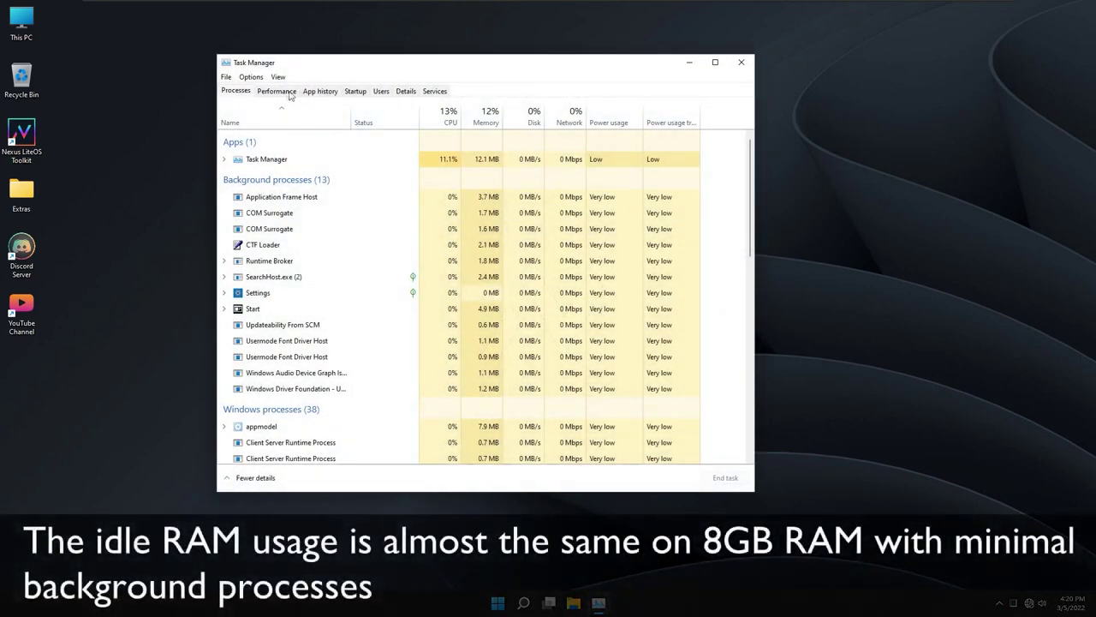
{"action": "left_click", "coordinate": [283, 92]}
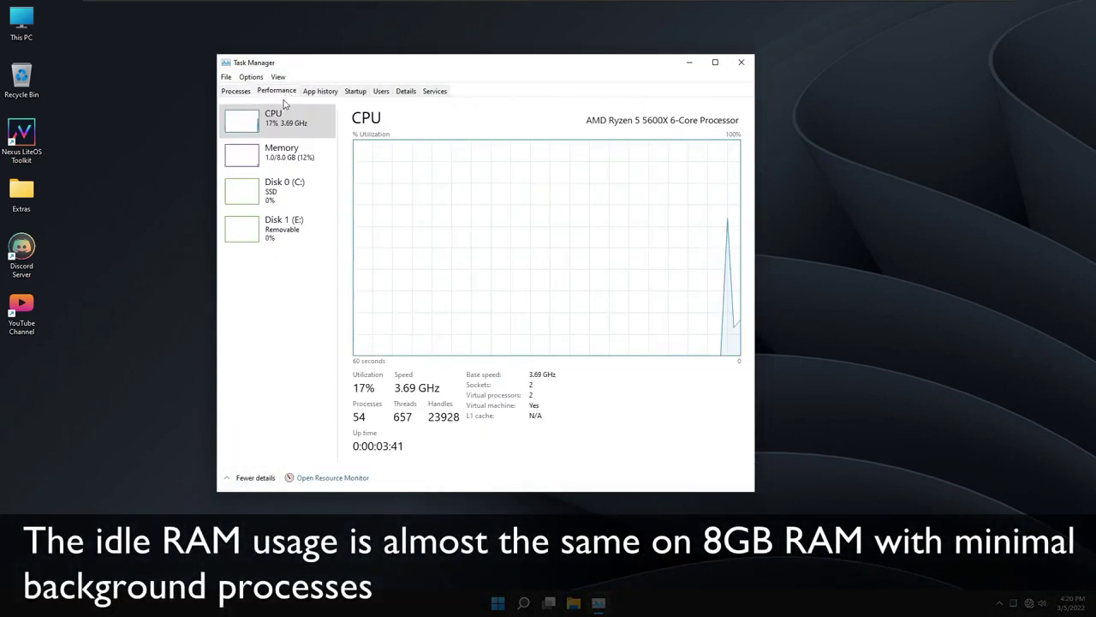
{"action": "left_click", "coordinate": [324, 163]}
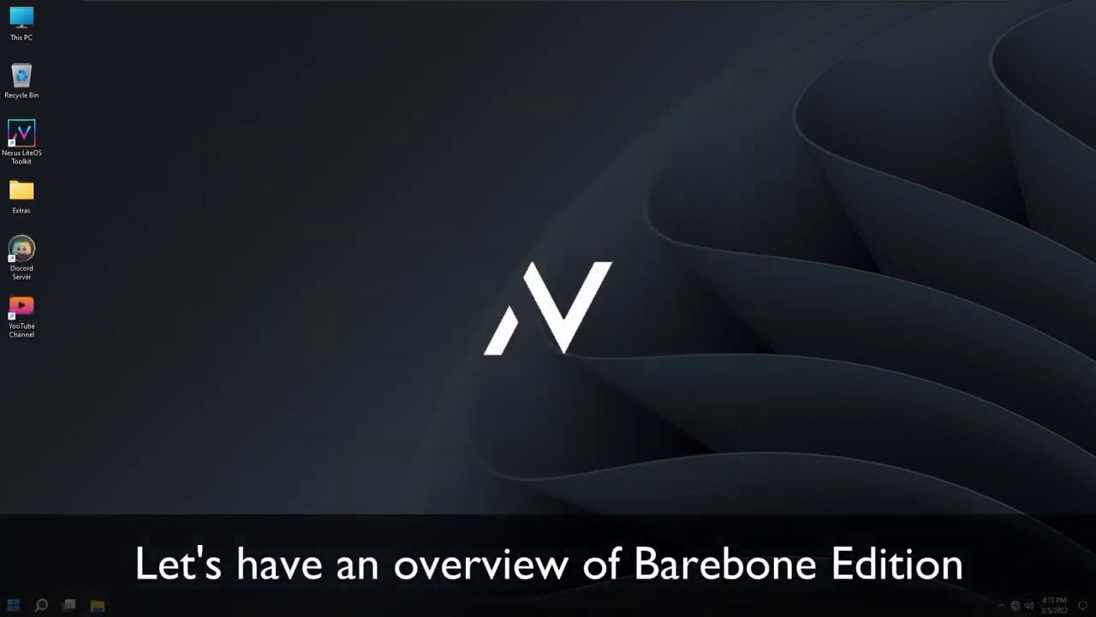
- View the properties of Local Disk (C:) to check its used space, and close the properties and File Explorer
{"action": "key", "text": "super+e"}
{"action": "left_click", "coordinate": [238, 212]}
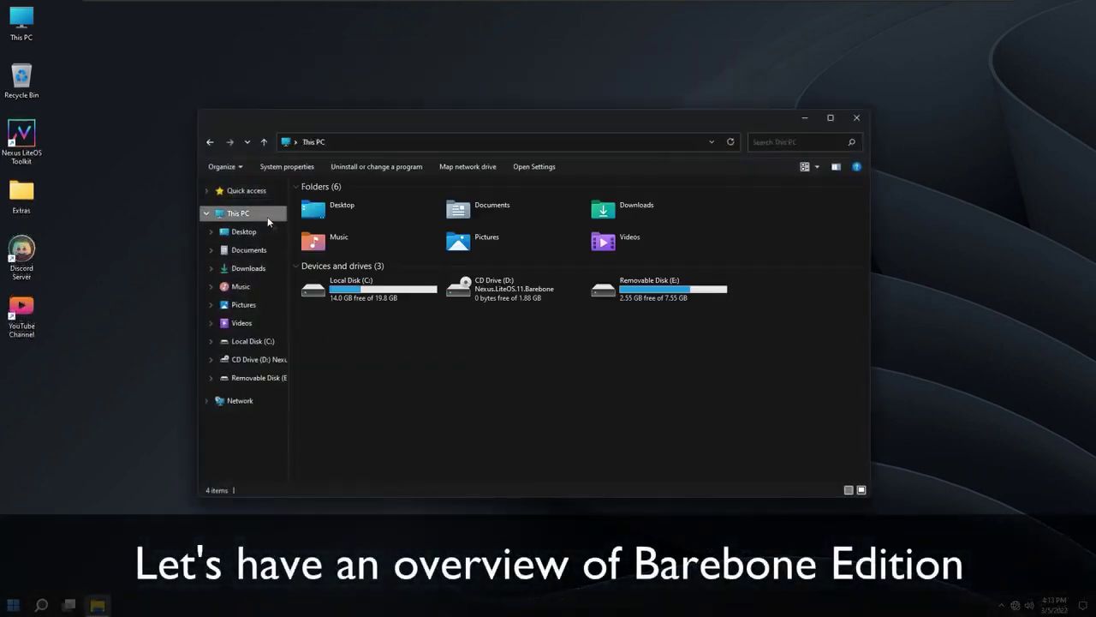
{"action": "right_click", "coordinate": [358, 292]}
{"action": "left_click", "coordinate": [381, 469]}
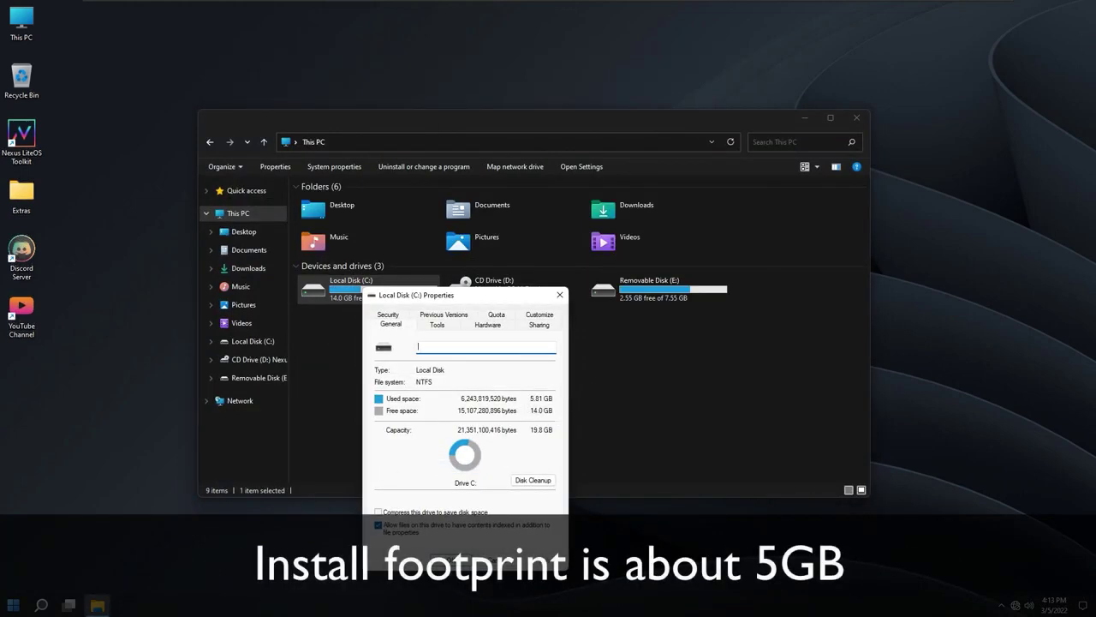
{"action": "left_click", "coordinate": [560, 295]}
{"action": "left_click", "coordinate": [856, 118]}
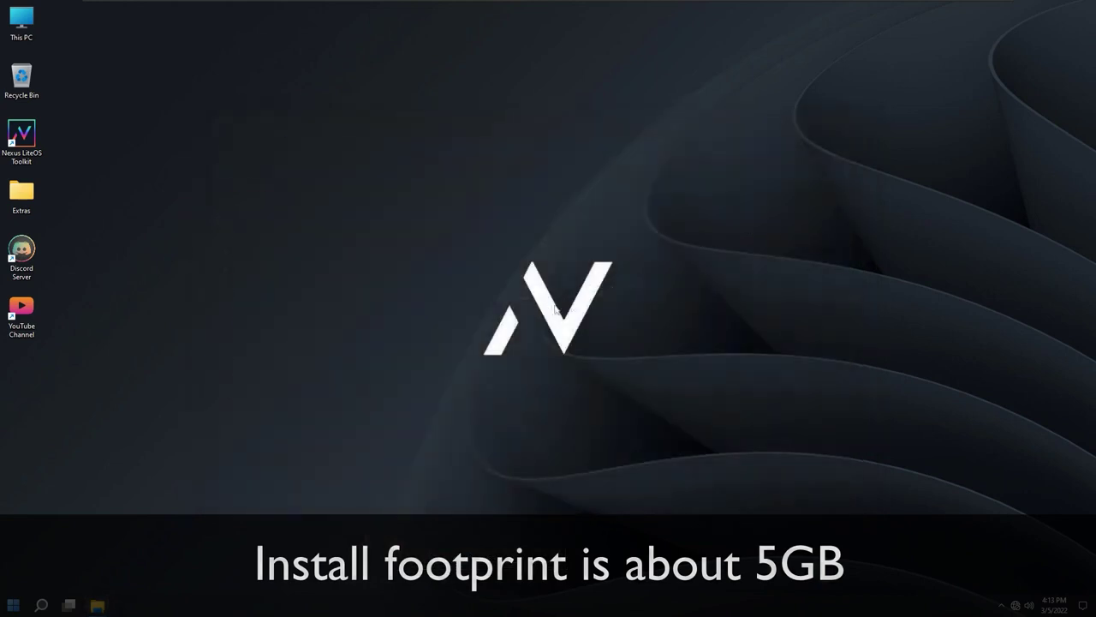
- Move the Run dialog towards the middle of the desktop, run explorer from it, and close the File Explorer window
{"action": "key", "text": "super+r"}
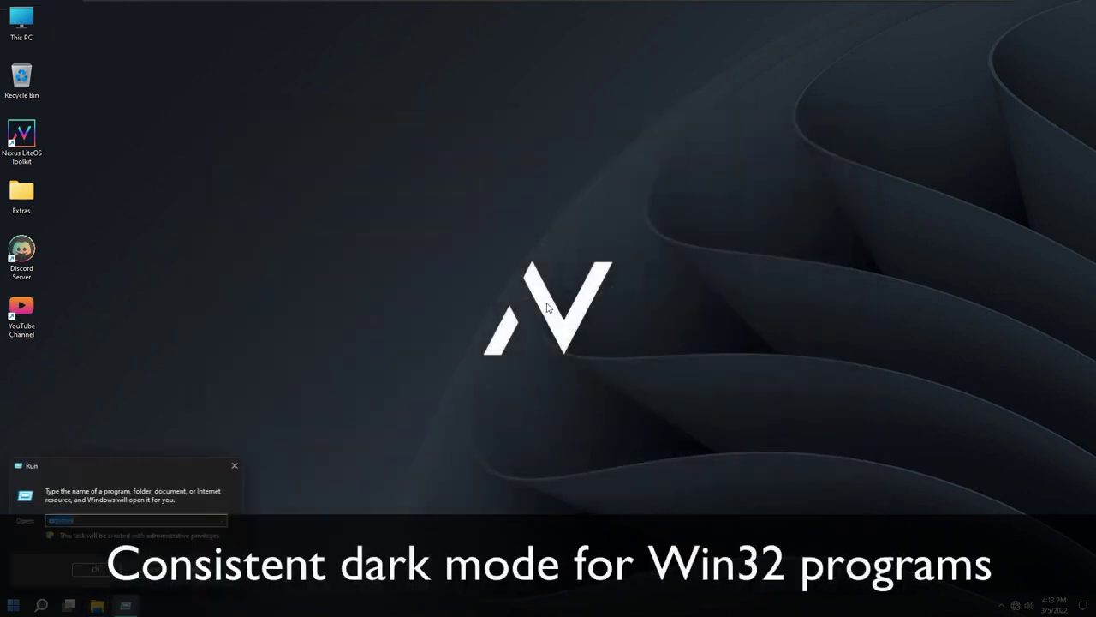
{"action": "left_click_drag", "start_coordinate": [163, 467], "coordinate": [449, 253]}
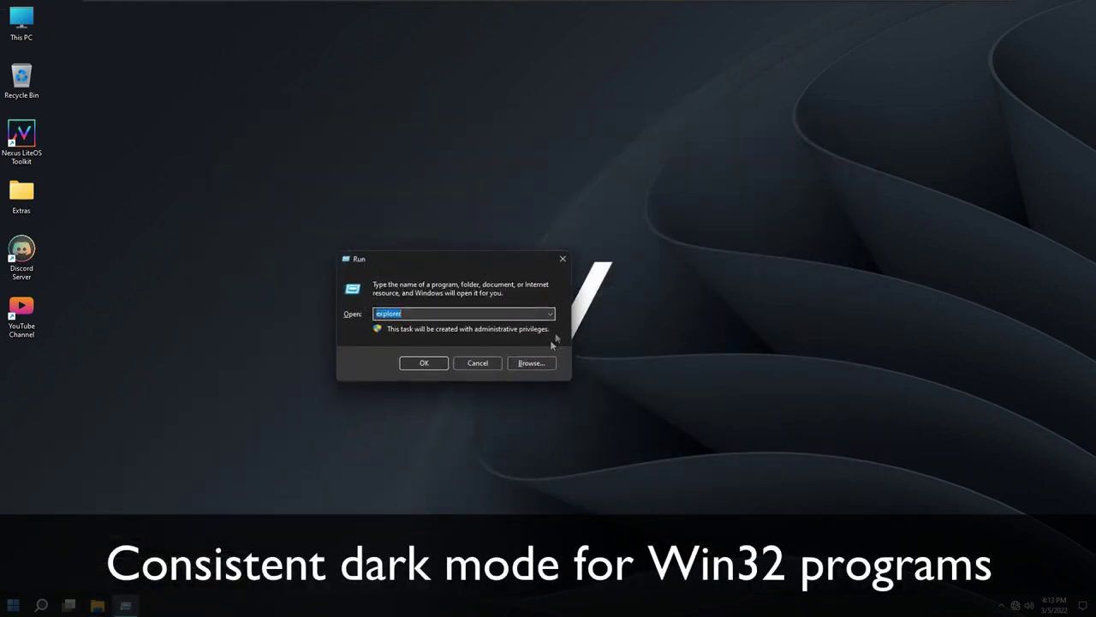
{"action": "left_click", "coordinate": [423, 363]}
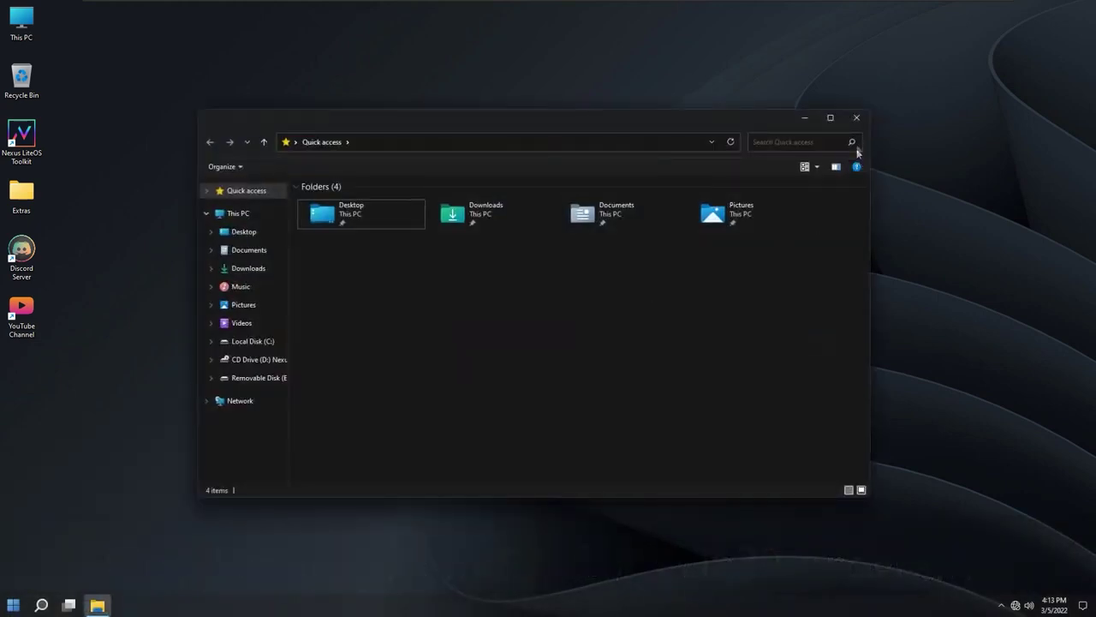
{"action": "left_click", "coordinate": [856, 117]}
- Open Control Panel to view its dark appearance, and close it
{"action": "key", "text": "super"}
{"action": "left_click", "coordinate": [193, 508]}
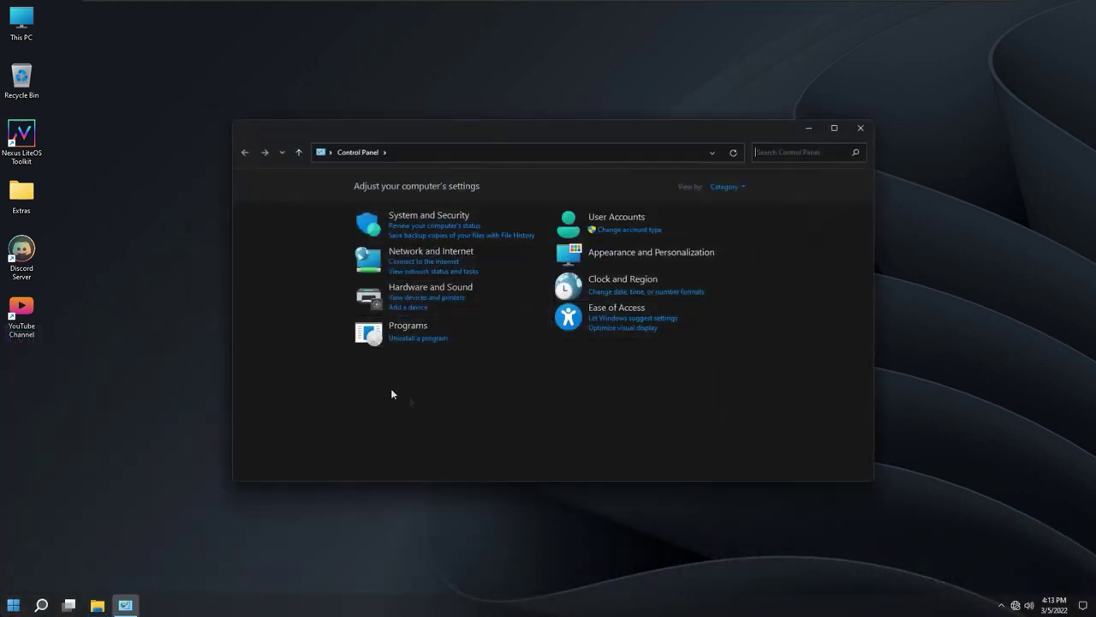
{"action": "left_click", "coordinate": [860, 128]}
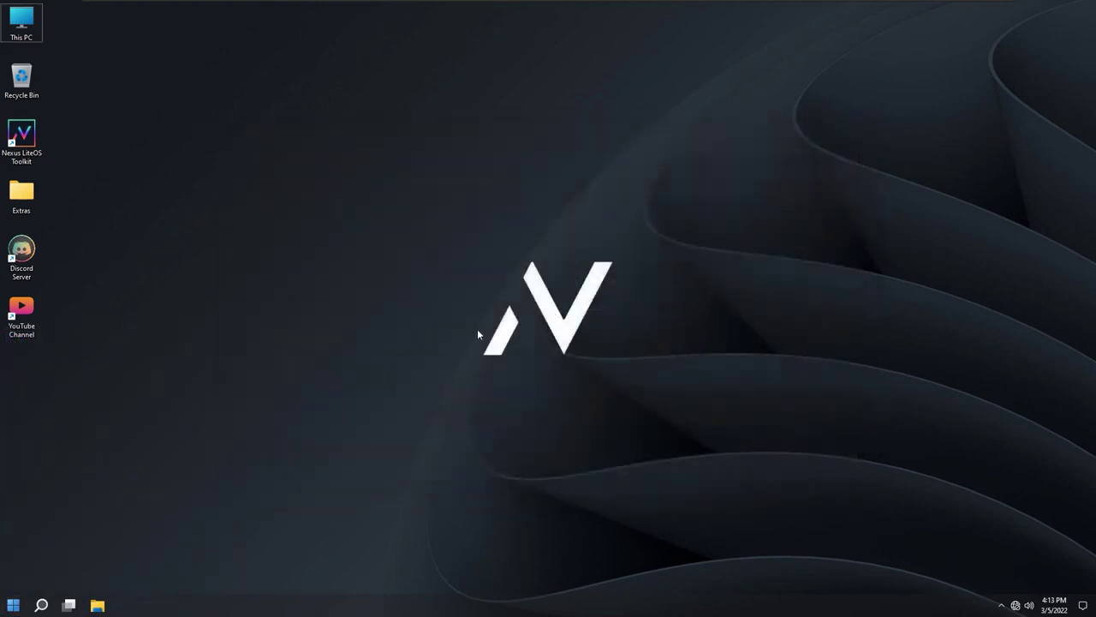
- Paste the copied Windows Subsystem for Android package onto the desktop and cancel the transfer
{"action": "key", "text": "ctrl+v"}
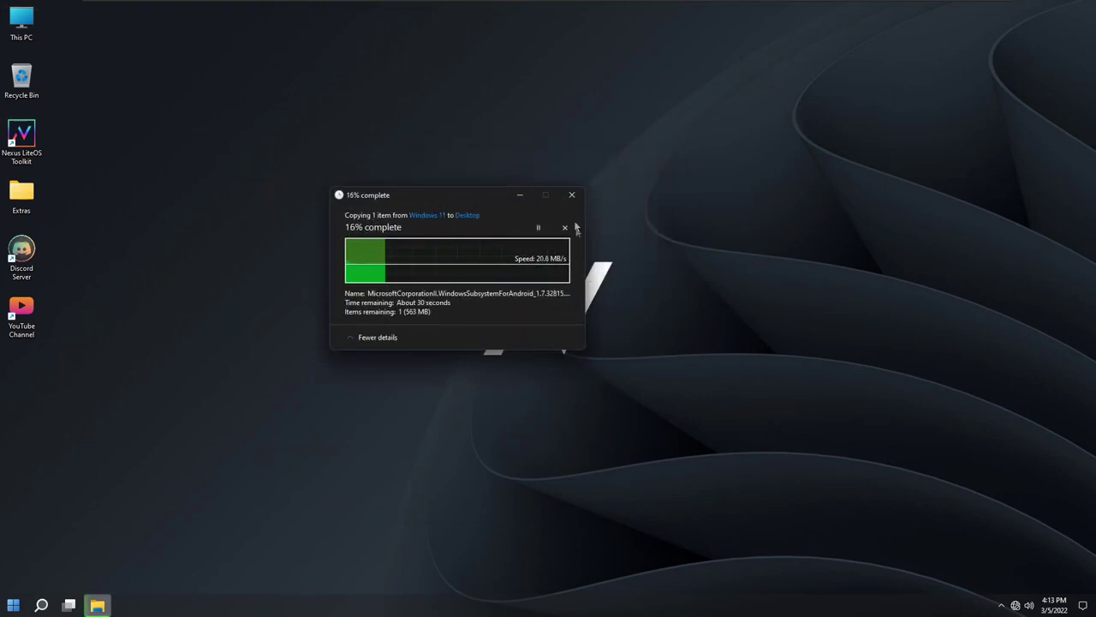
{"action": "left_click", "coordinate": [573, 195]}
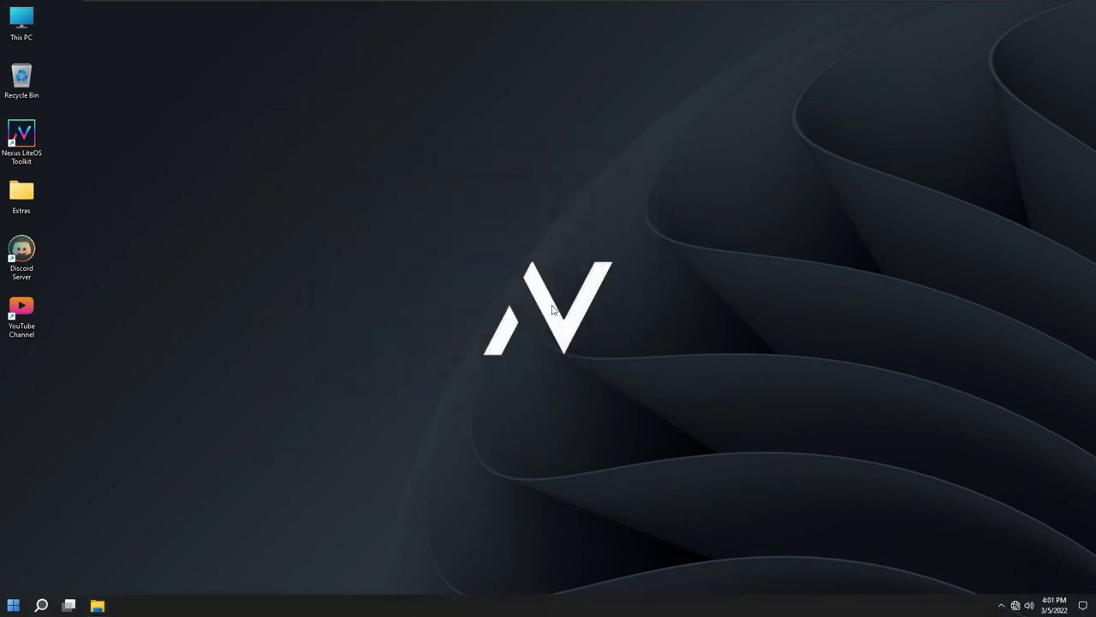
- Check the Barebone Edition's processes, CPU and memory usage in Task Manager with 4 GB RAM, and close Task Manager
{"action": "right_click", "coordinate": [514, 604]}
{"action": "left_click", "coordinate": [552, 569]}
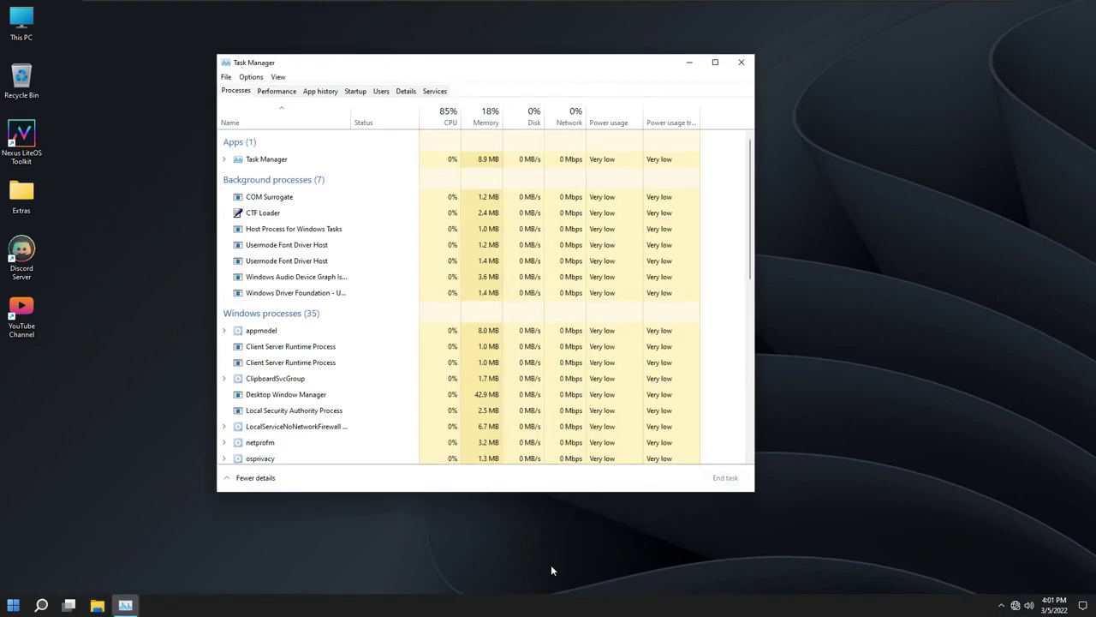
{"action": "left_click", "coordinate": [278, 93]}
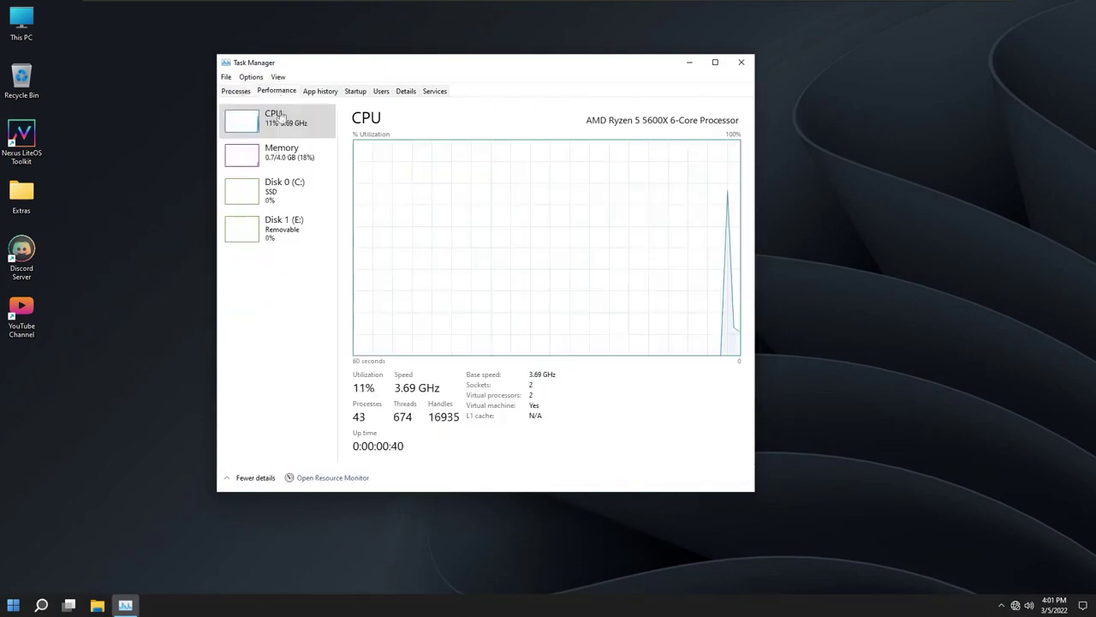
{"action": "left_click", "coordinate": [299, 168]}
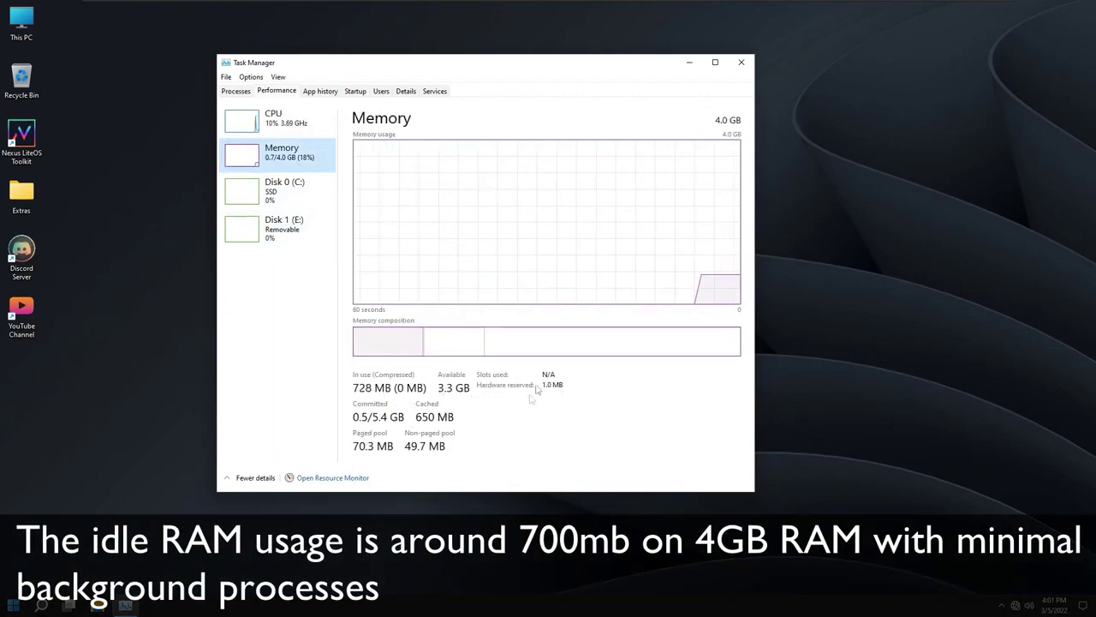
{"action": "left_click", "coordinate": [741, 61]}
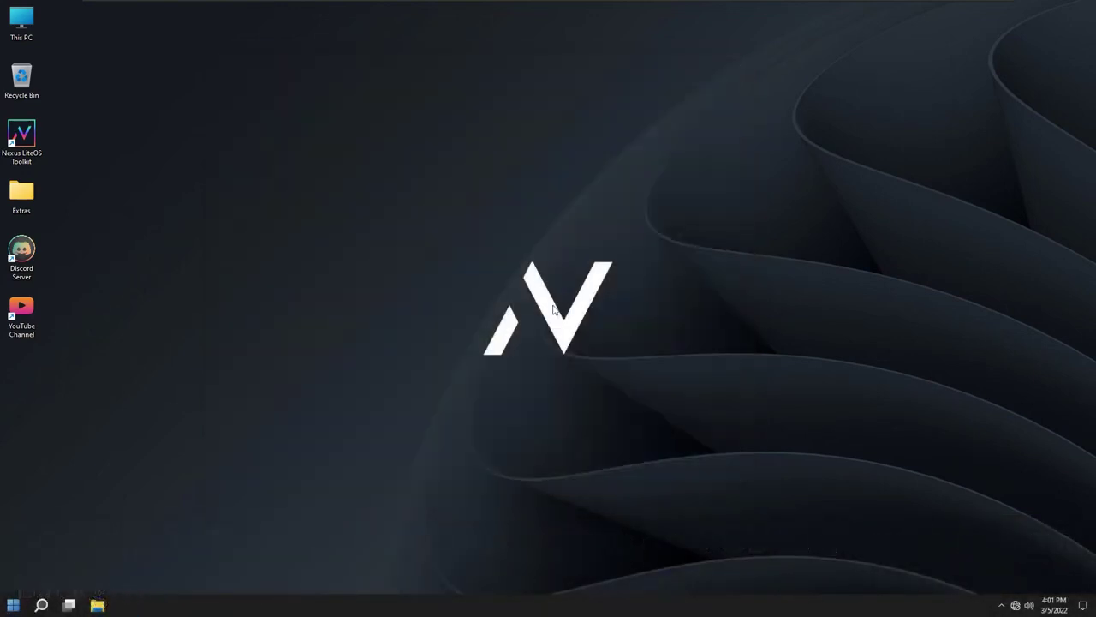
- Examine the Barebone Edition's processes, CPU and memory usage in Task Manager on the 8 GB RAM system
{"action": "right_click", "coordinate": [537, 604]}
{"action": "left_click", "coordinate": [567, 566]}
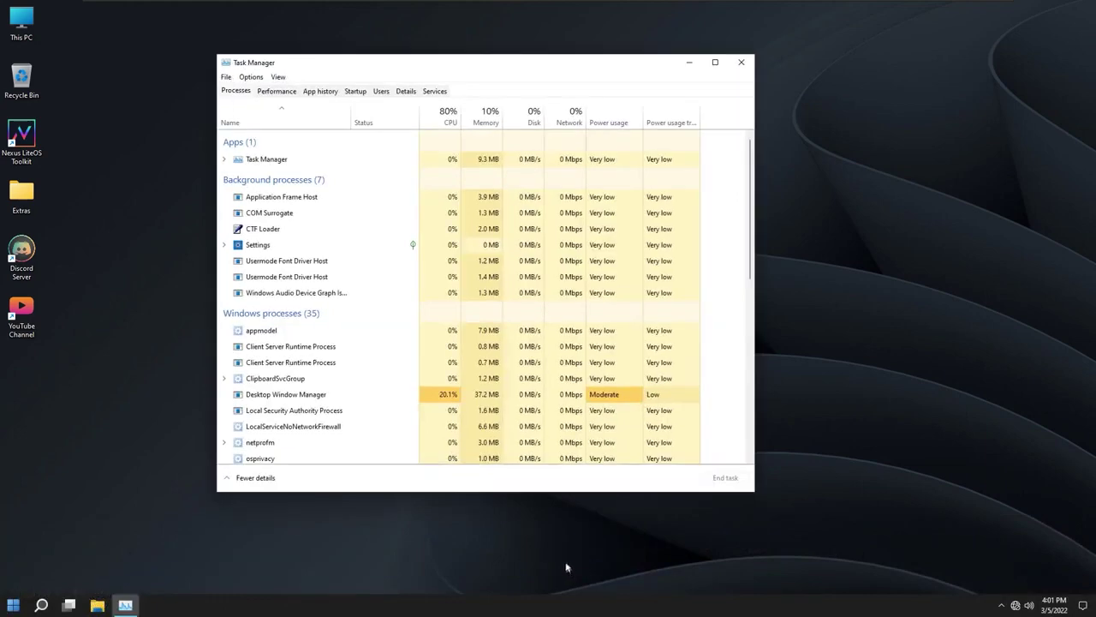
{"action": "left_click", "coordinate": [279, 91]}
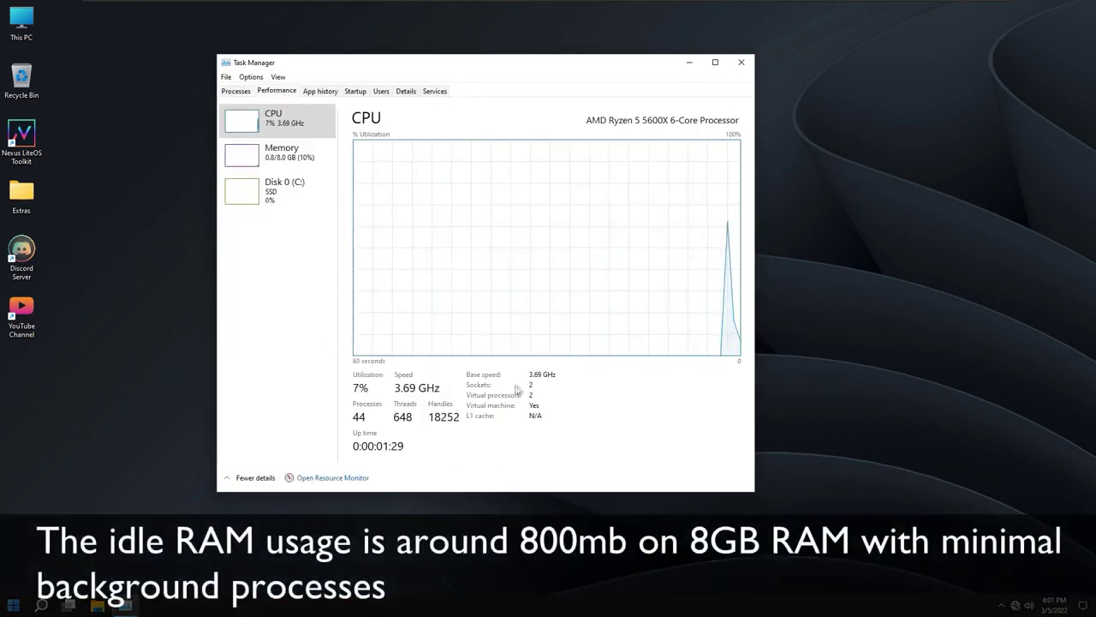
{"action": "left_click", "coordinate": [319, 162]}
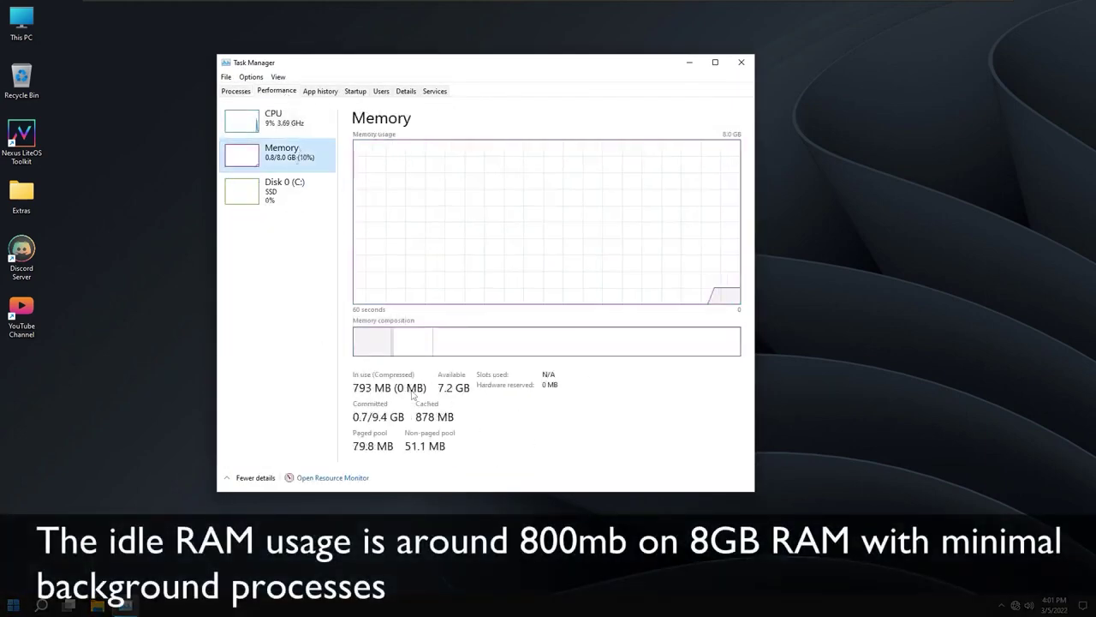